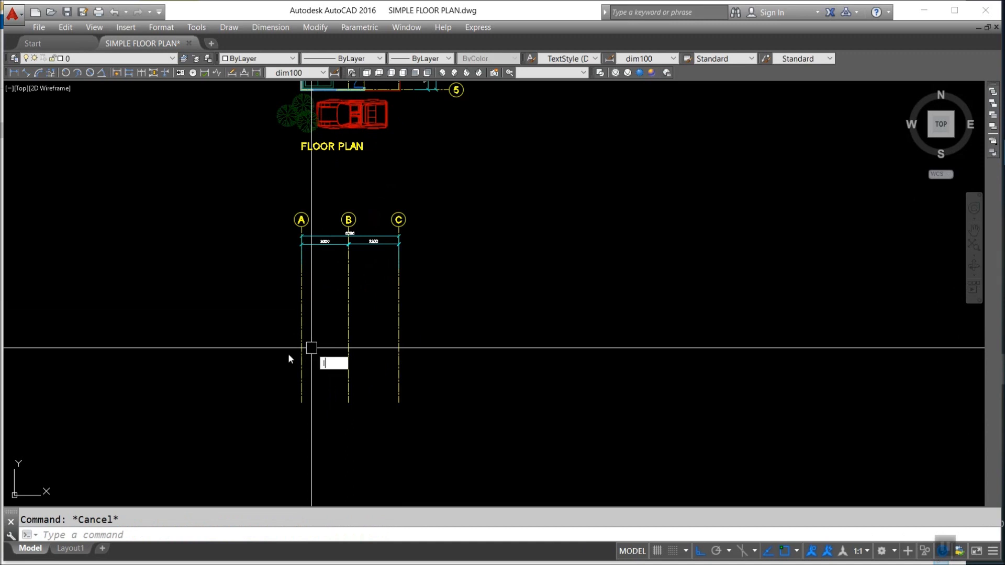
Step: Draw a horizontal ground line crossing grid lines A, B and C near their lower ends
click(266, 357)
click(441, 360)
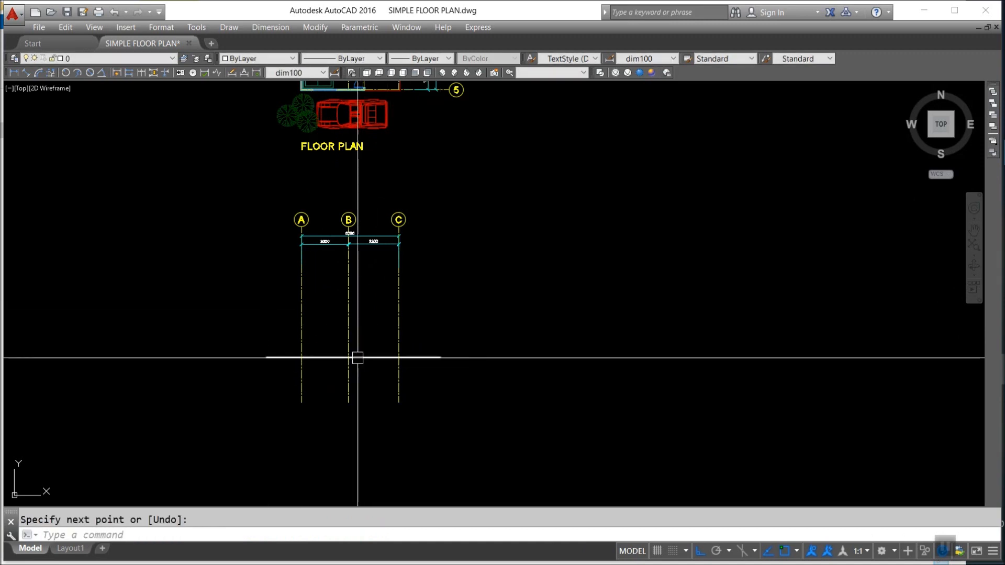
scroll(361, 359, up, 4)
key(Escape)
key(Escape)
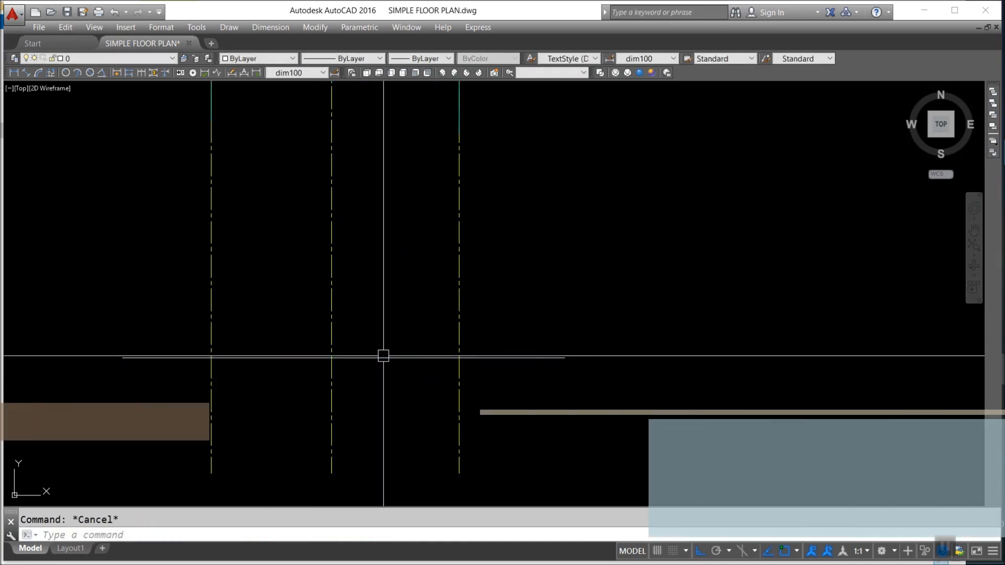
Step: Offset the ground line 3000 upward
text(o)
key(Return)
text(3)
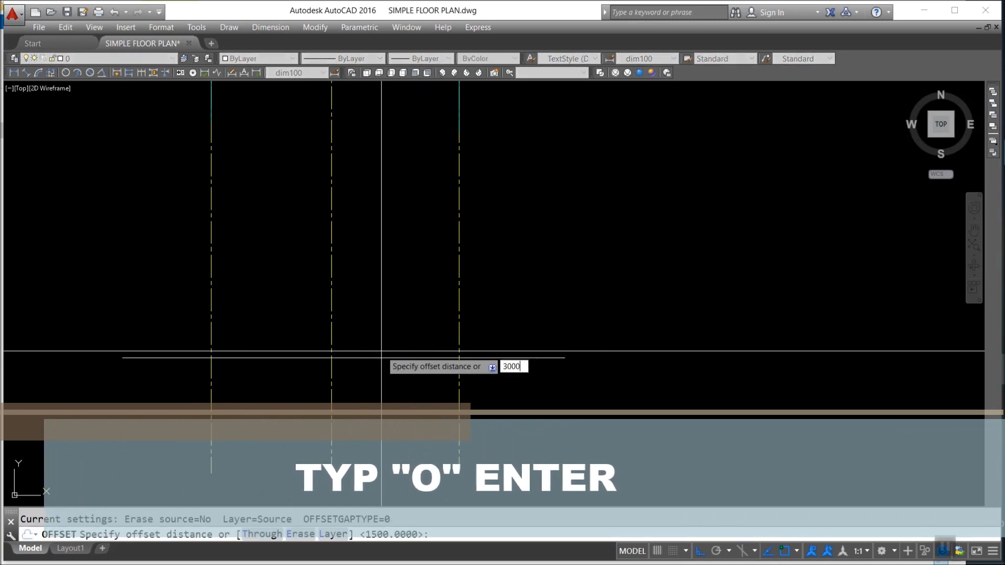
text(000)
key(Return)
click(382, 358)
click(387, 291)
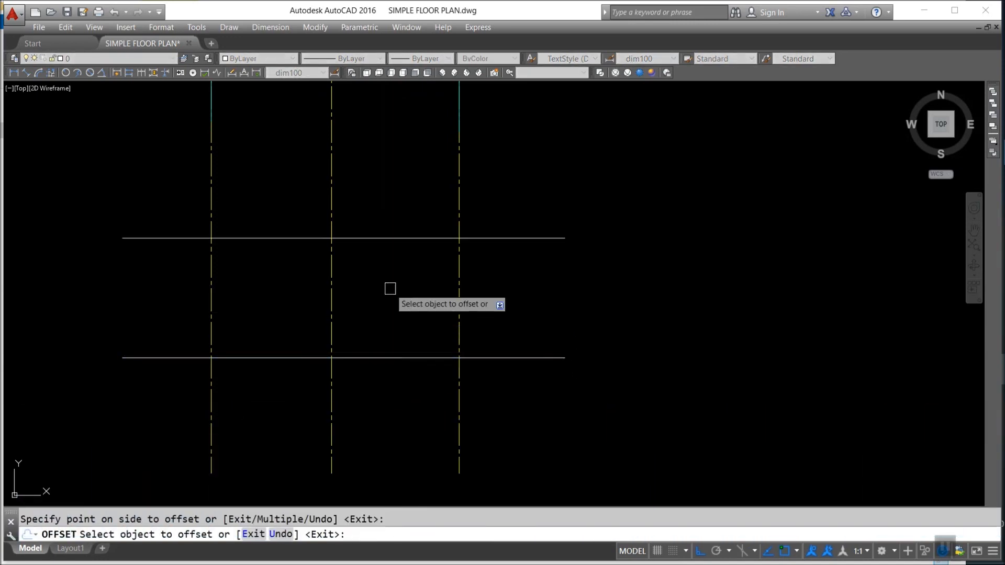
scroll(400, 314, down, 2)
scroll(361, 136, up, 4)
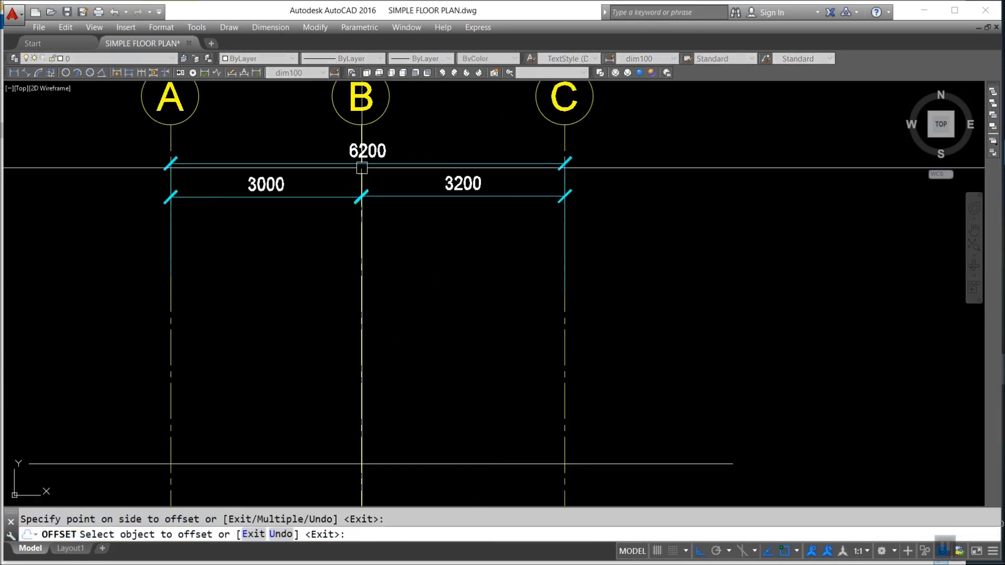
key(Escape)
Step: Offset the upper horizontal line another 1500 upward to set the ridge height
scroll(420, 166, down, 2)
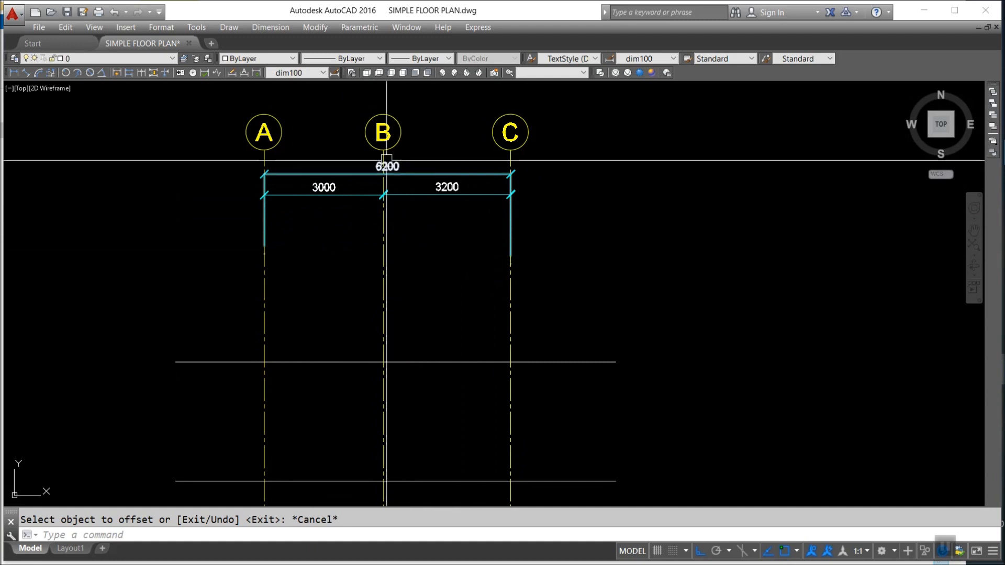
scroll(371, 178, up, 2)
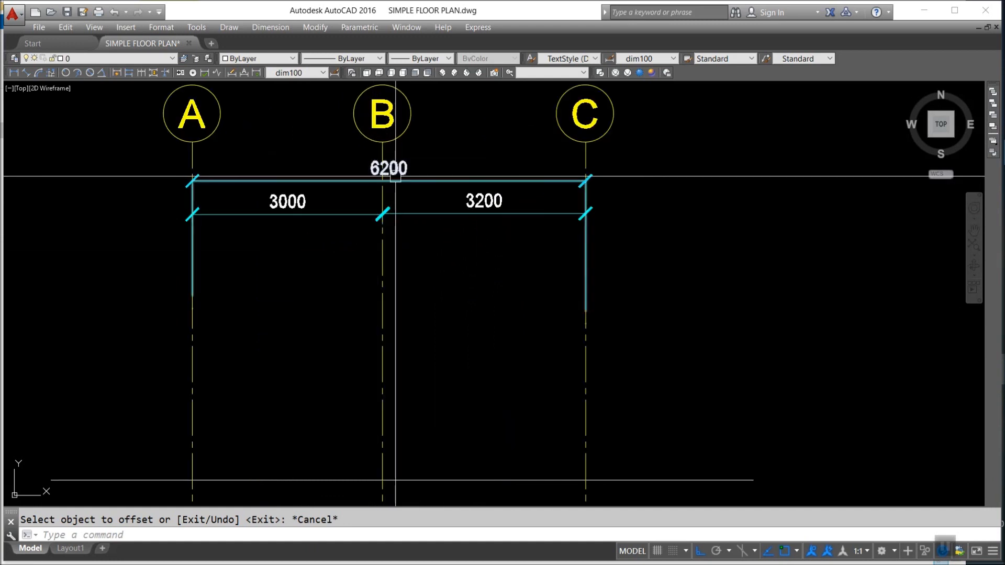
scroll(454, 227, down, 3)
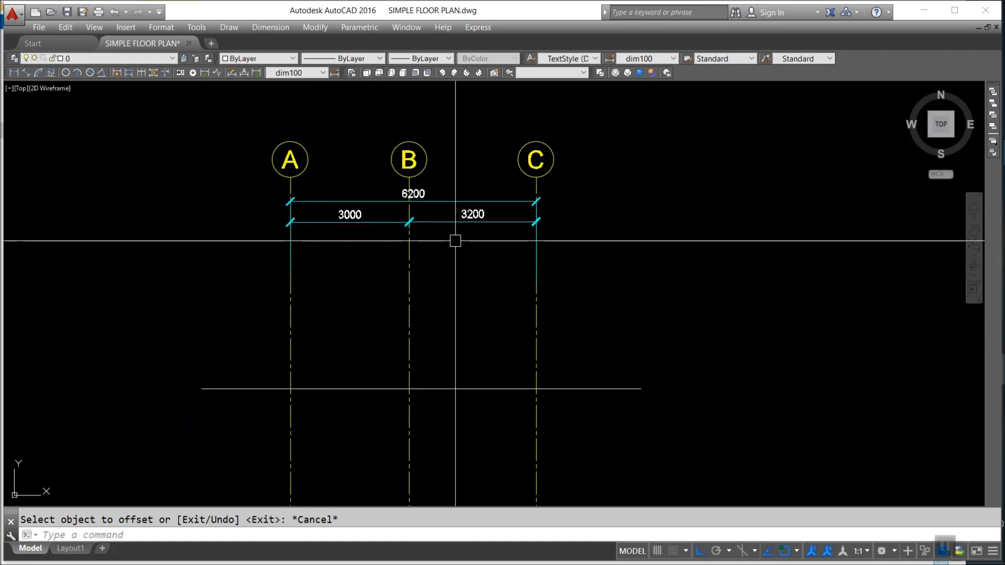
key(Escape)
text(o)
key(Return)
text(1500)
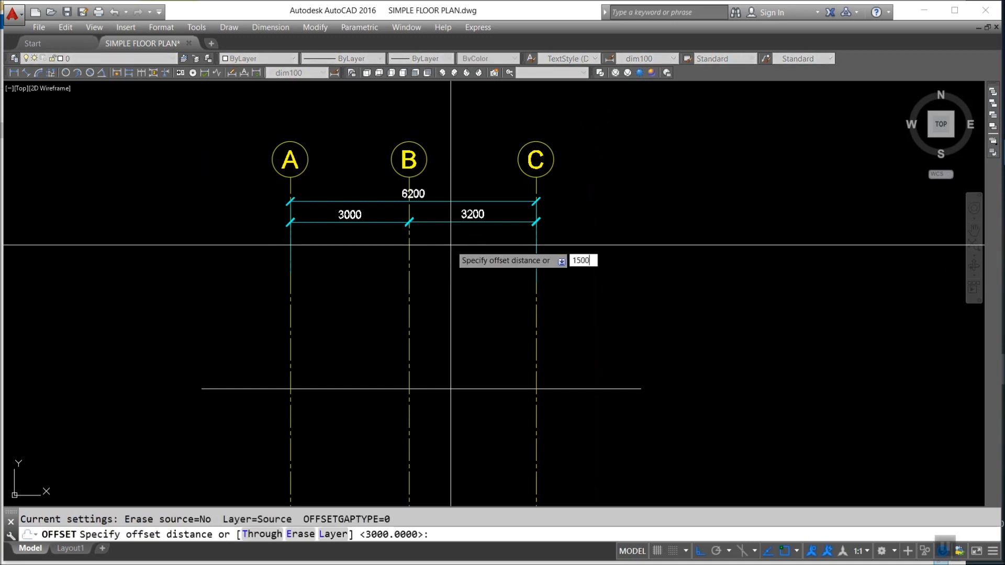
key(Return)
click(450, 390)
click(475, 341)
Step: Draw a vertical construction line through the midpoint of the overall dimension between grids A and C
middle_drag(433, 368, 466, 325)
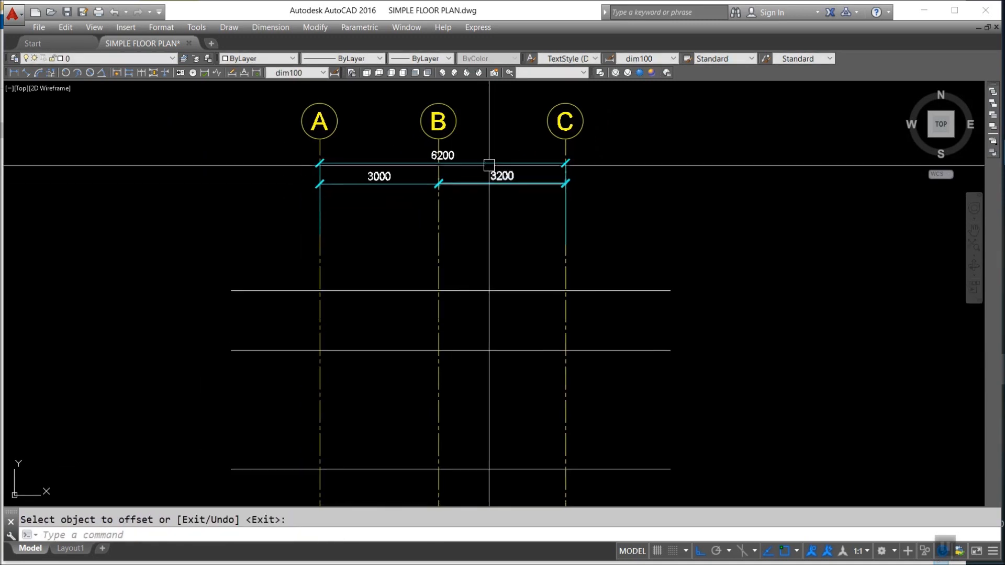
key(Return)
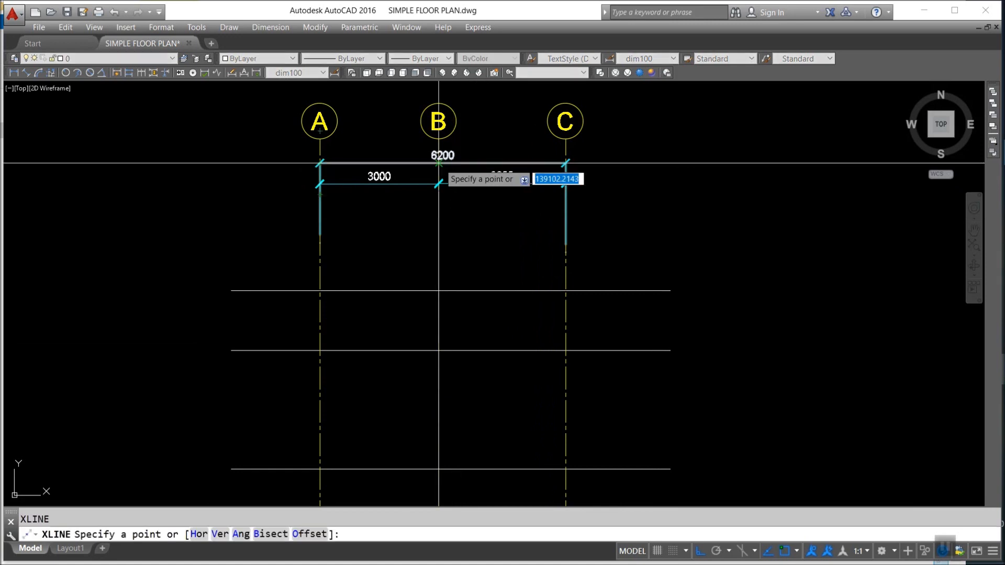
click(446, 163)
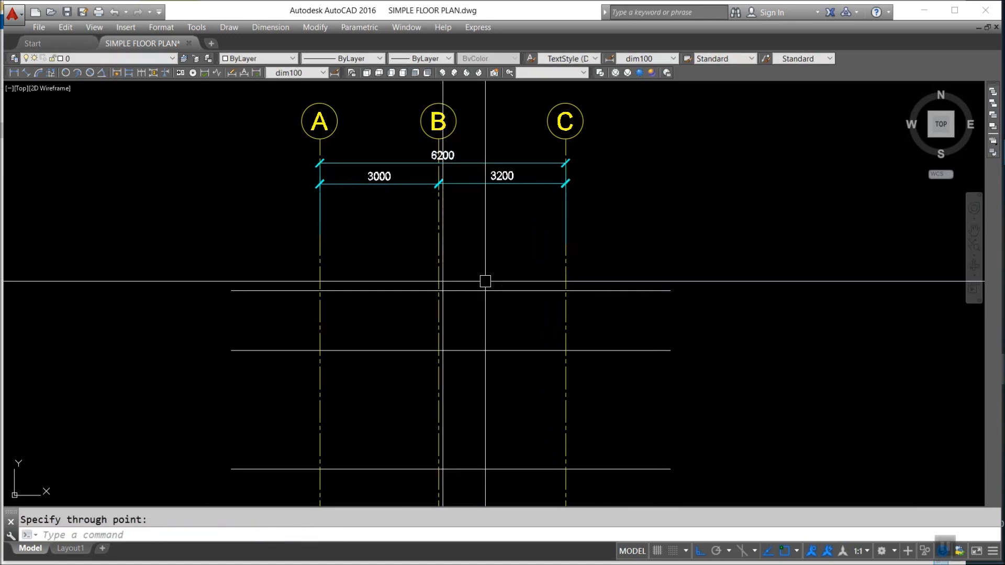
Step: Draw a sloped roof line from grid A on the middle horizontal line to the central construction line on the top horizontal line
scroll(485, 281, up, 3)
middle_drag(444, 303, 496, 267)
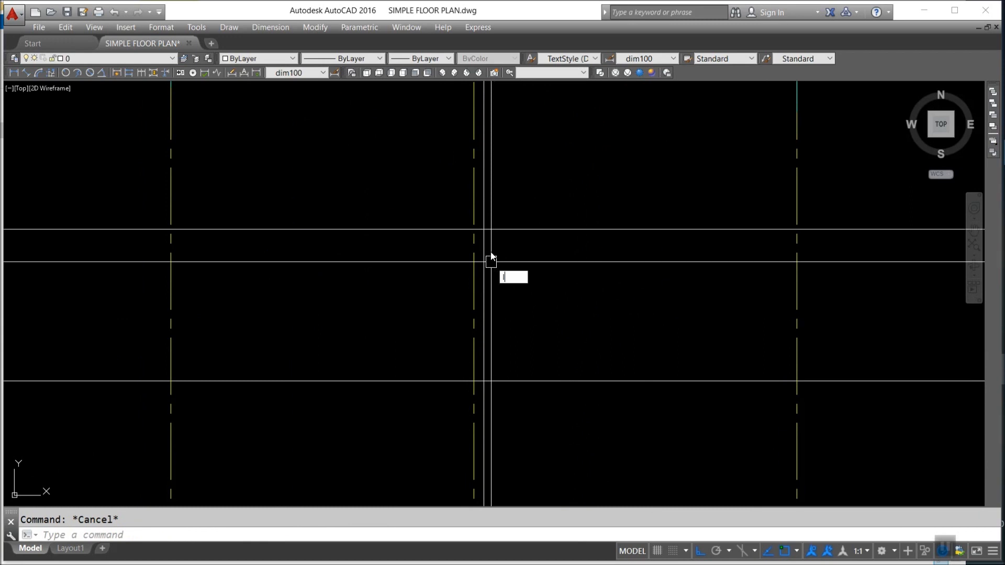
text(l)
key(Return)
click(171, 381)
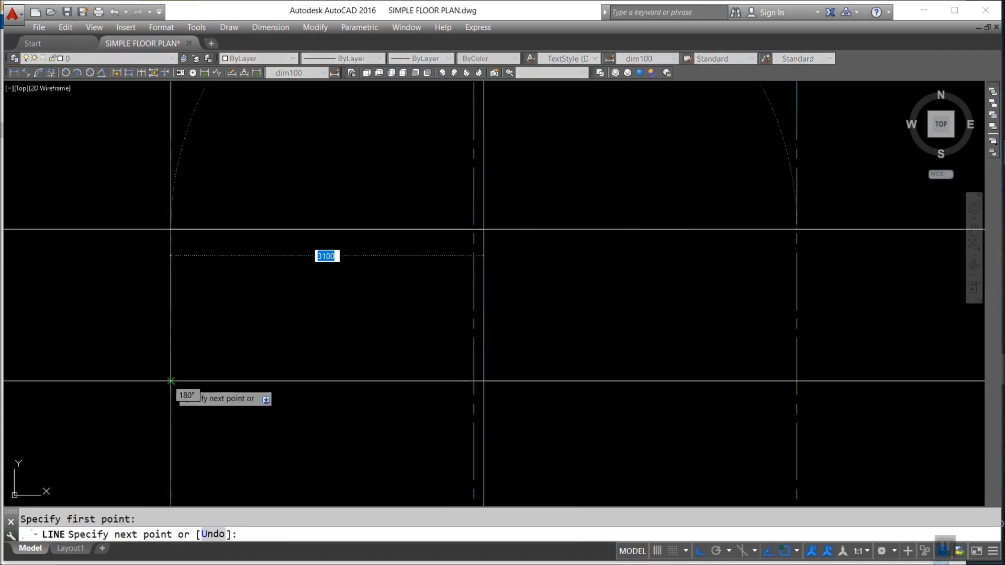
click(484, 229)
key(Return)
Step: Mirror the sloped roof line about the vertical line through its peak, keeping the original
text(mi)
key(Return)
click(469, 288)
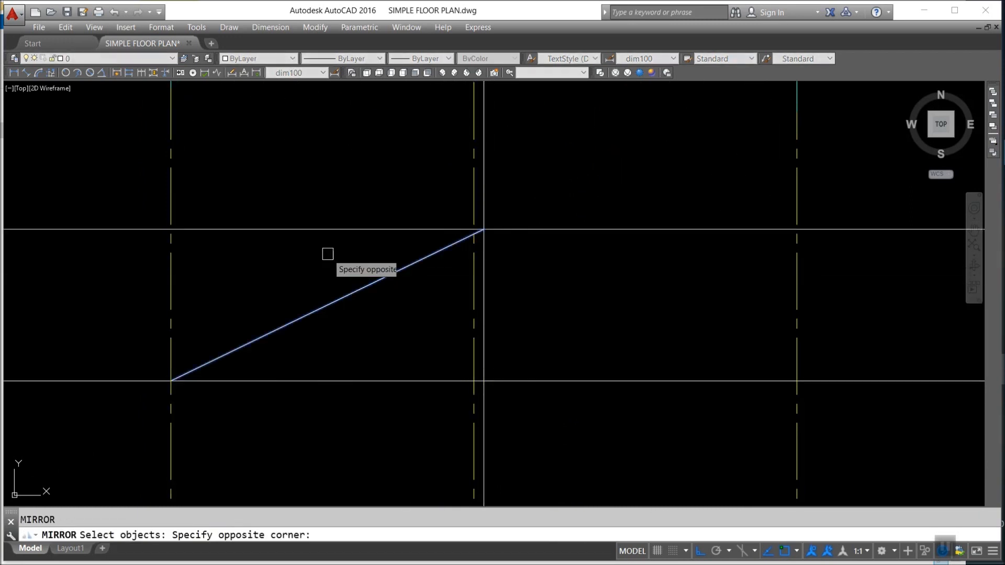
click(328, 254)
key(Return)
click(484, 230)
click(509, 182)
key(Return)
Step: Offset both sloped roof lines 300 upward to the outside
scroll(522, 264, down, 4)
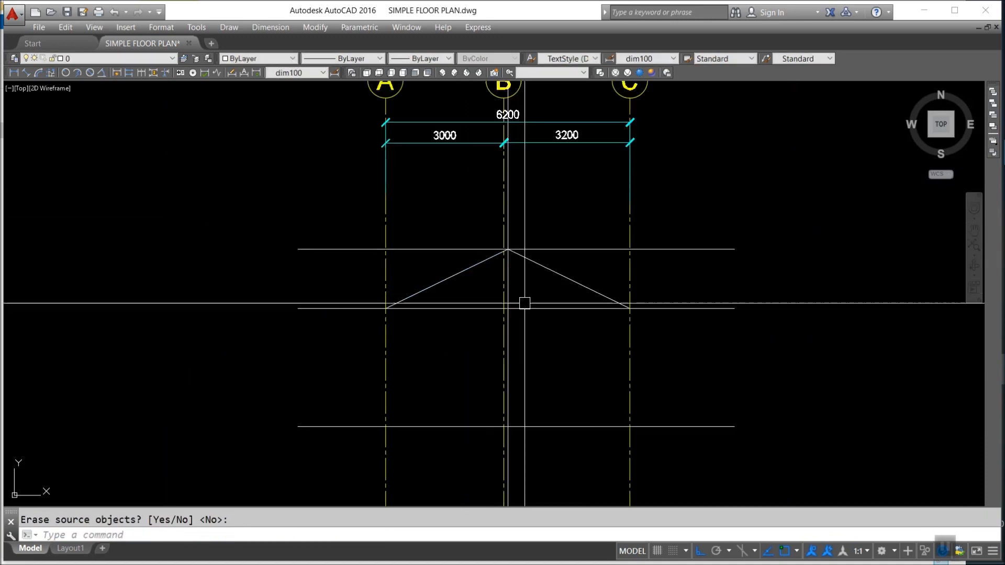
text(o)
key(Return)
text(3)
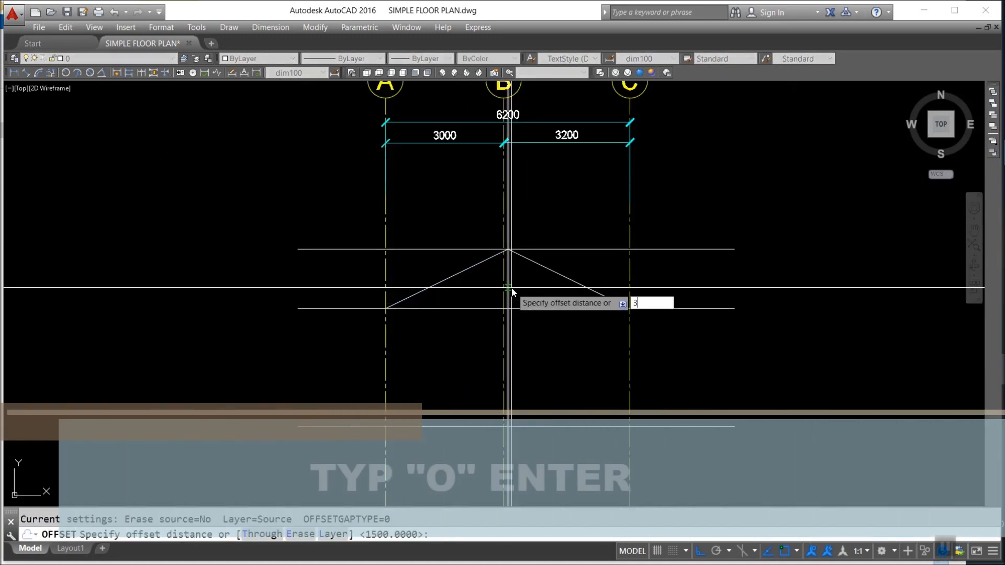
text(00)
key(Return)
click(429, 287)
click(400, 202)
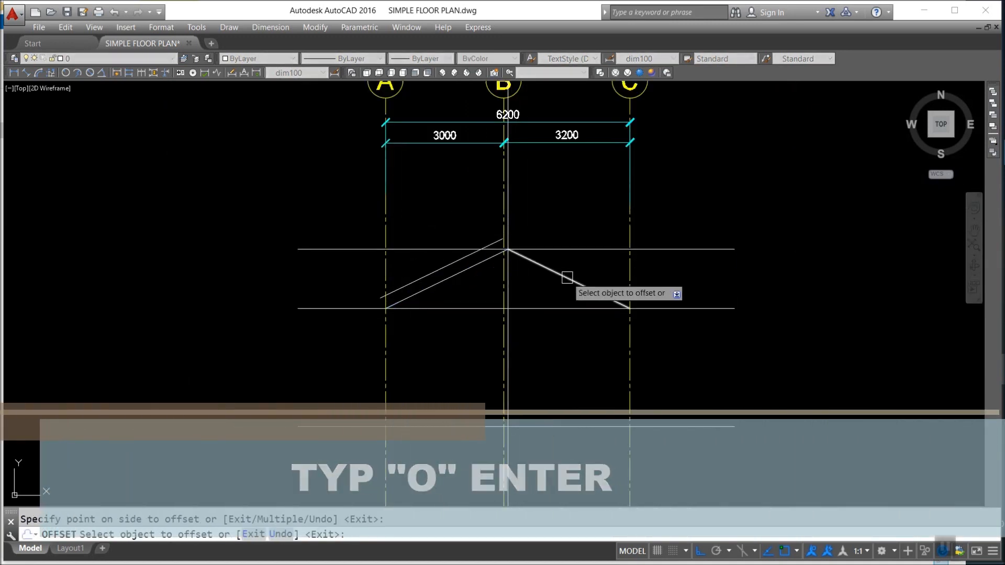
click(585, 287)
click(620, 191)
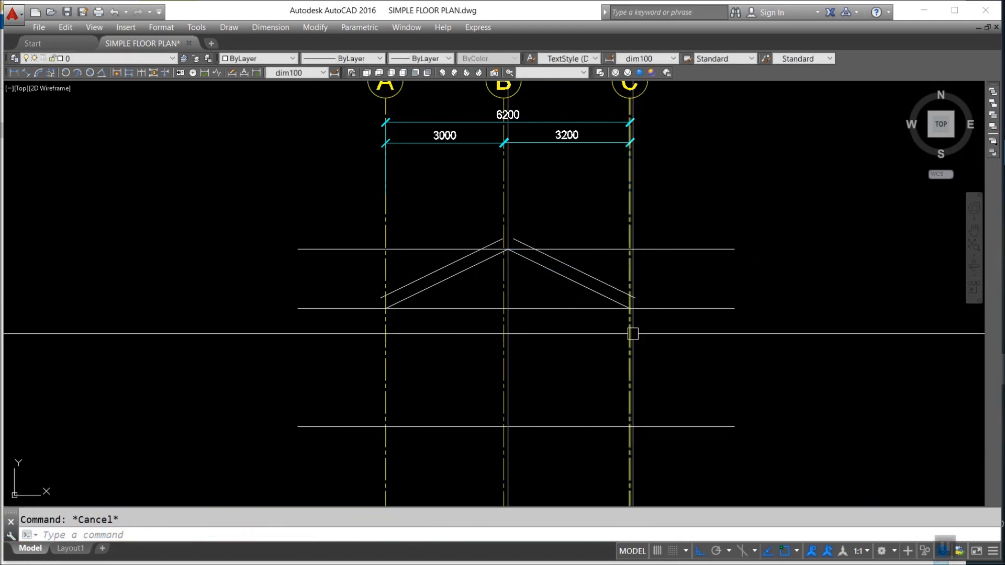
Step: Offset grid lines A and C 1000 outward to mark the roof overhangs
text(o)
key(Return)
text(1000)
key(Return)
click(629, 339)
click(723, 349)
click(385, 348)
click(318, 348)
key(Escape)
Step: Extend the two sloped roof lines on the grid A side to the overhang line outside grid A
text(ex)
key(Return)
click(367, 369)
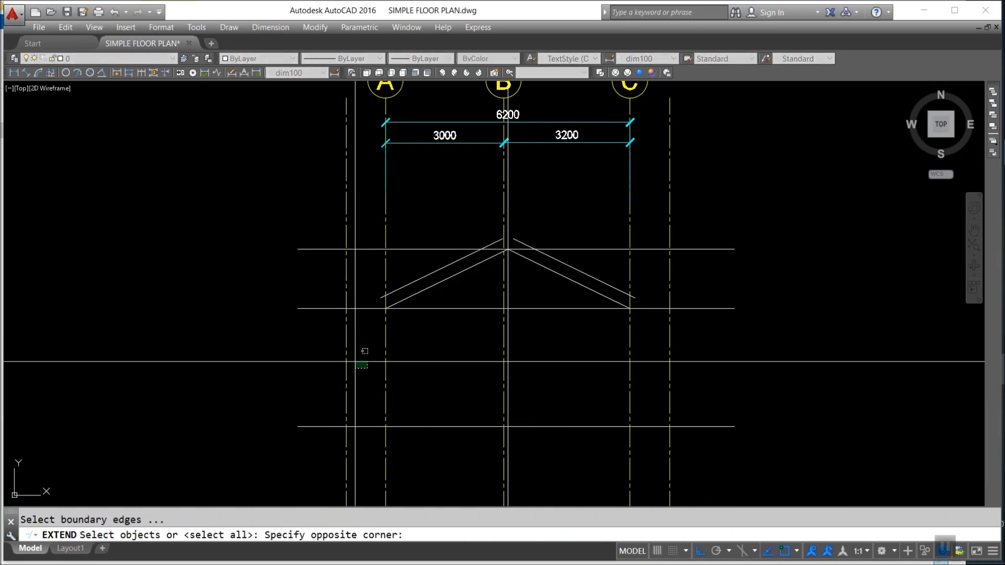
click(336, 351)
scroll(394, 314, up, 4)
key(Return)
click(463, 287)
click(404, 214)
scroll(386, 274, down, 2)
key(Return)
Step: Extend the two sloped roof lines on the grid C side to the overhang line outside grid C
key(Return)
click(844, 355)
click(819, 343)
key(Return)
click(745, 238)
click(713, 296)
key(Return)
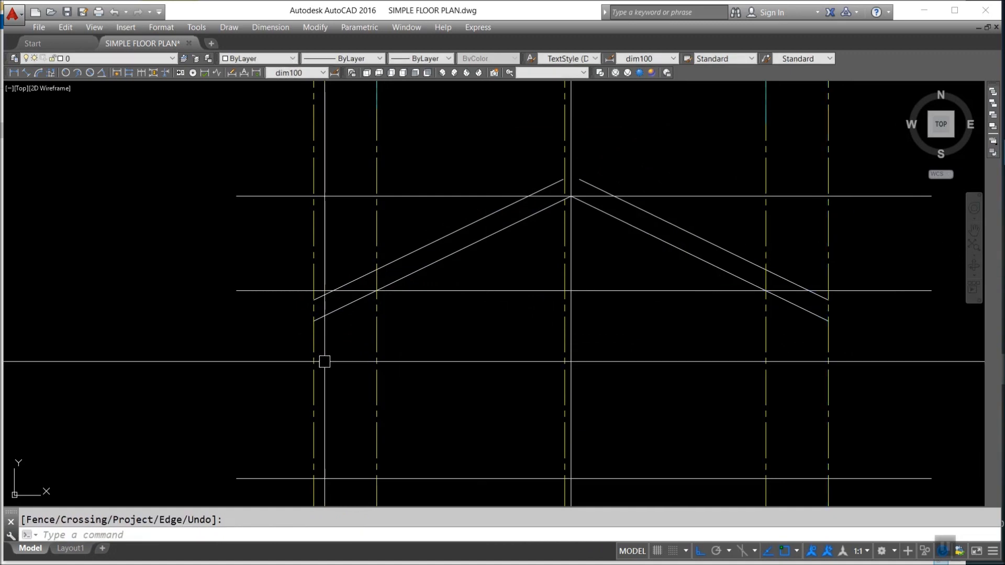
key(Escape)
Step: Draw a fascia rectangle from the outer roof line's end at the left eave to the inner roof line's end at the right eave
text(rec)
key(Return)
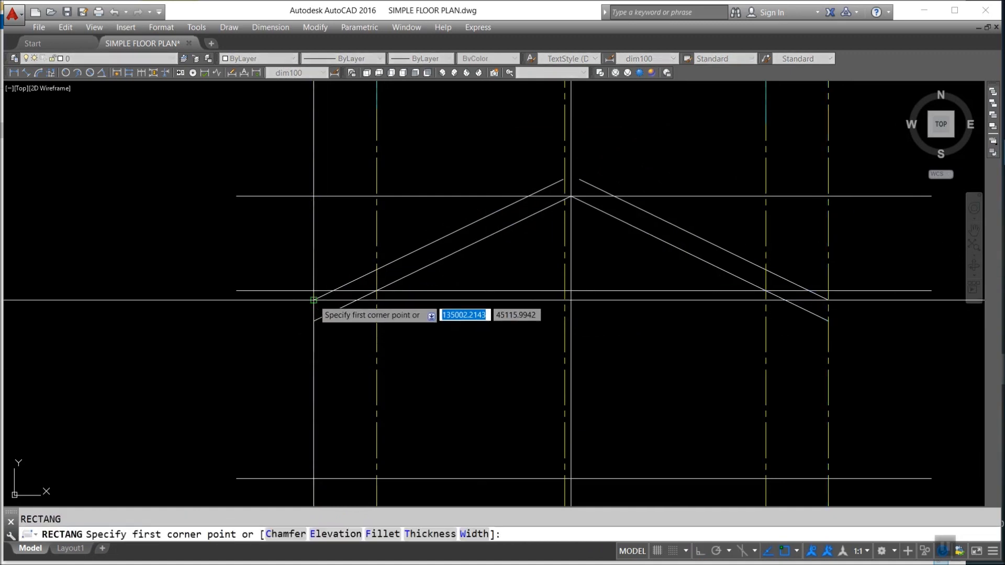
click(313, 300)
click(822, 320)
key(Return)
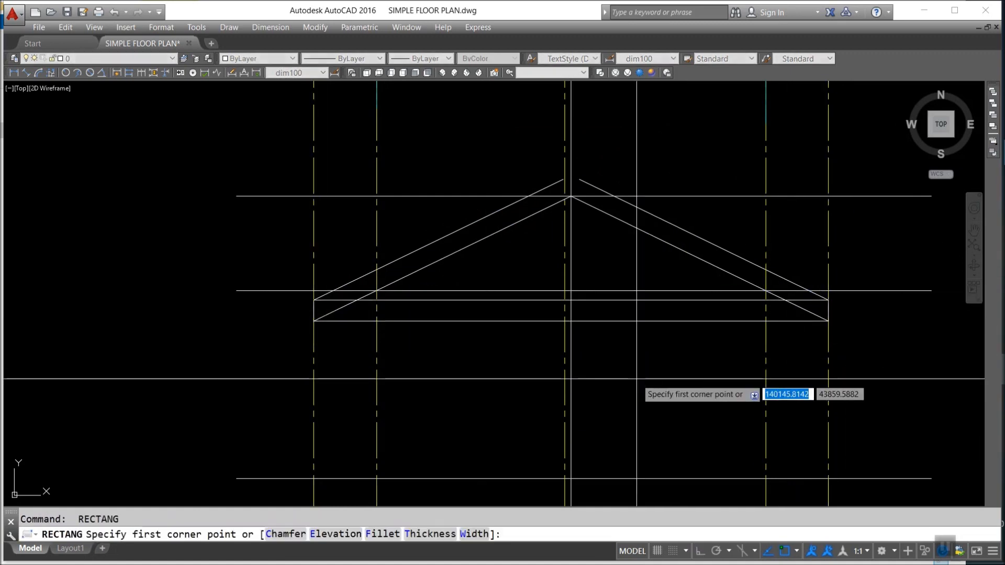
key(Escape)
Step: Erase the inner sloped roof lines and join the two outer ones at the peak with Fillet
scroll(435, 284, up, 2)
key(Return)
key(Return)
middle_drag(557, 227, 435, 314)
key(Return)
click(478, 221)
click(567, 215)
key(Return)
scroll(532, 258, down, 2)
key(Escape)
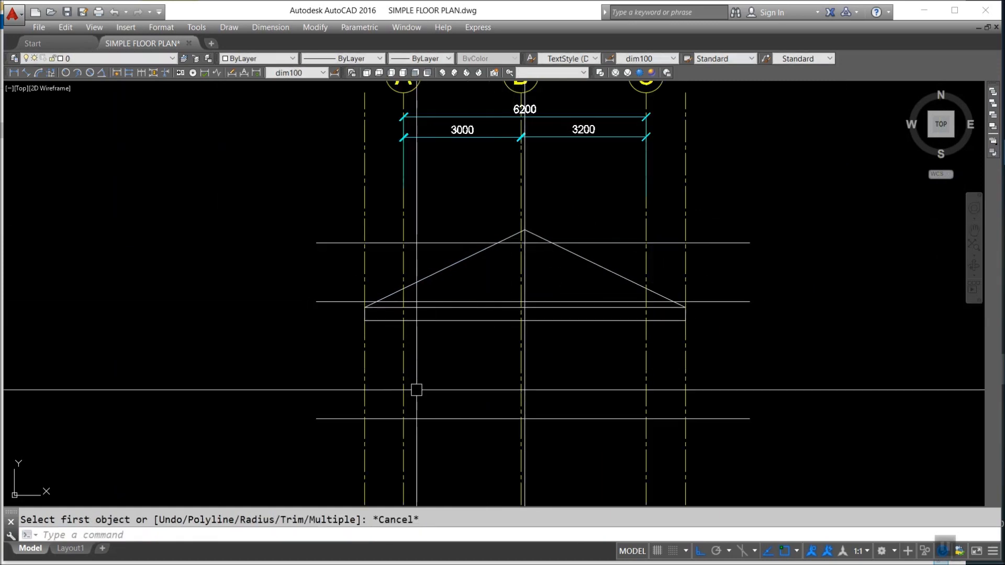
Step: Draw a vertical construction line through the outer lower-left wall corner of the floor plan's living room
scroll(424, 293, down, 5)
scroll(423, 347, up, 6)
key(Escape)
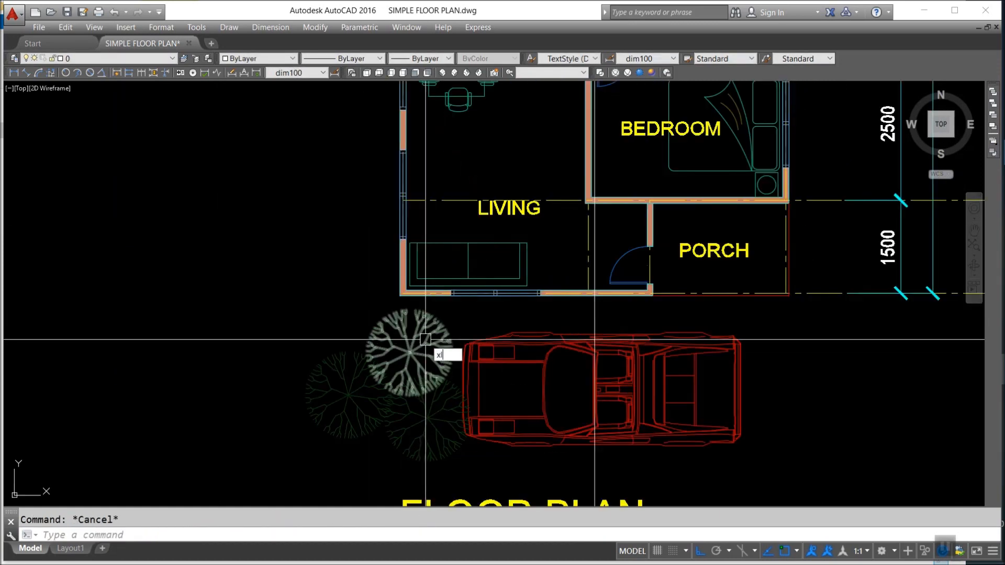
key(Return)
scroll(403, 300, up, 5)
click(396, 290)
key(Escape)
key(Return)
click(398, 292)
scroll(615, 234, down, 6)
Step: Add vertical construction lines through the outer face of the living room's porch-side wall and the porch's outer edge
scroll(603, 240, up, 5)
key(Return)
click(568, 233)
click(568, 277)
key(Return)
key(Return)
click(353, 233)
scroll(450, 199, down, 5)
key(Return)
key(Escape)
Step: Erase the vertical construction line through the roof peak
text(e)
key(Return)
click(397, 394)
click(368, 411)
key(Return)
Step: Trim the three vertical wall construction lines below the ground line, using the ground line as cutting edge
scroll(427, 196, down, 6)
scroll(388, 331, up, 4)
scroll(365, 374, up, 2)
middle_drag(439, 404, 425, 342)
key(Escape)
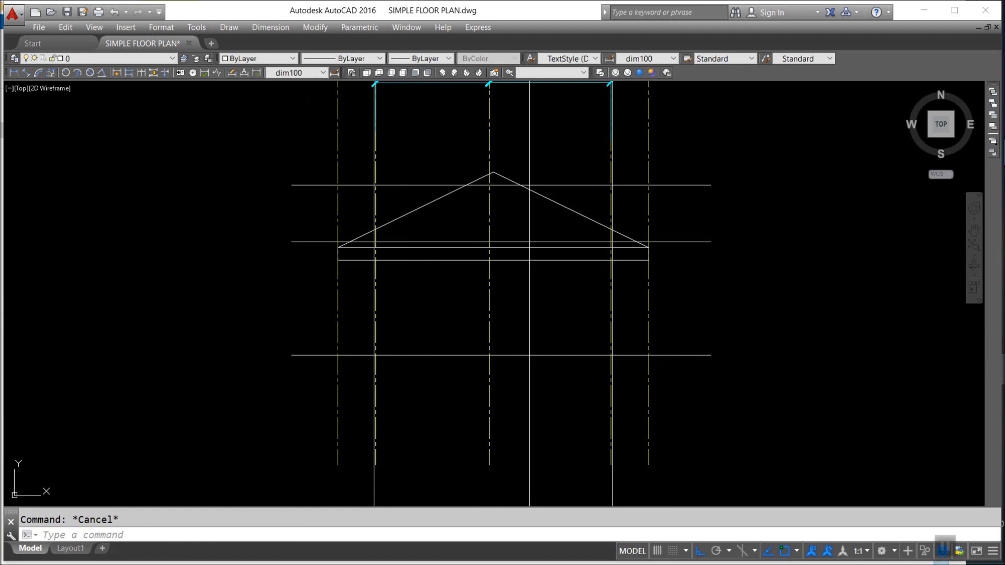
text(tr)
key(Return)
click(437, 378)
click(423, 320)
scroll(455, 254, down, 2)
key(Return)
click(599, 434)
click(369, 412)
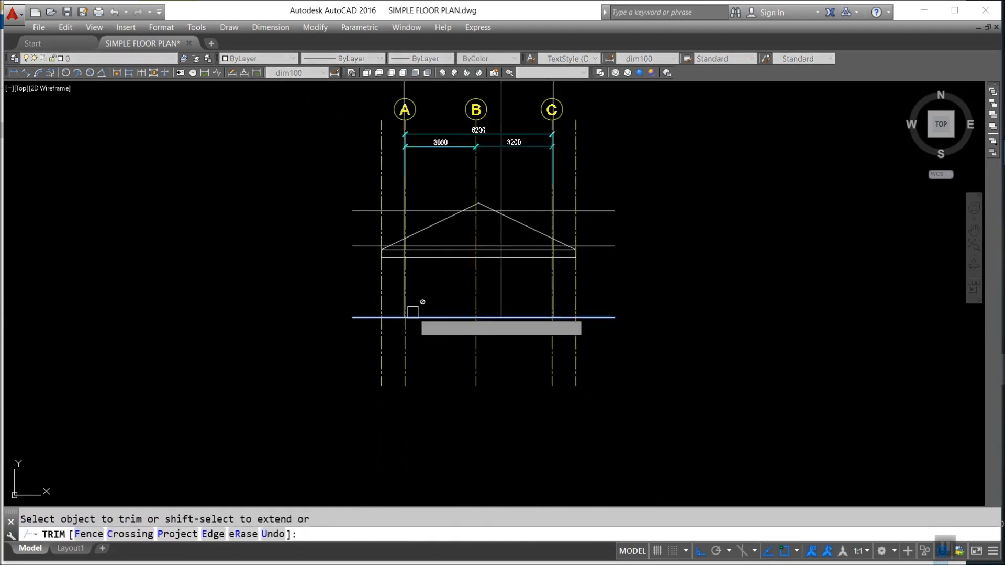
scroll(415, 285, up, 2)
key(Escape)
Step: Erase the two dash-dot overhang lines at the outer ends of the roof
text(e)
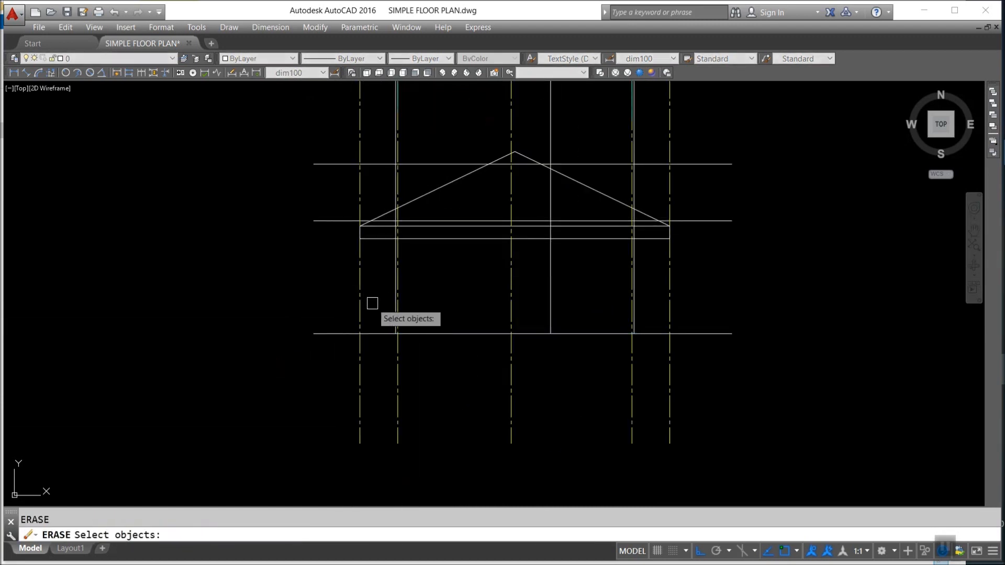
key(Return)
key(Return)
click(671, 268)
key(Return)
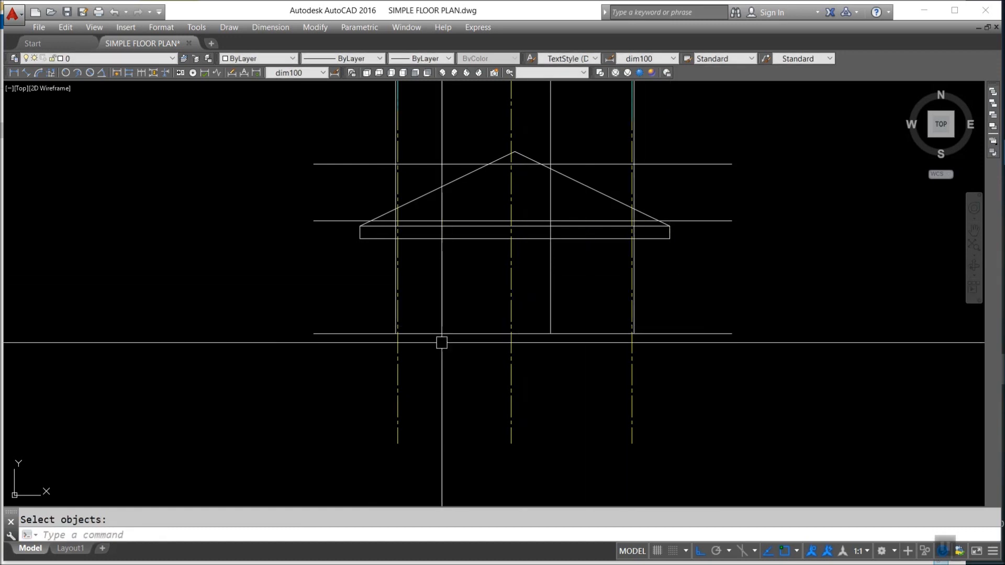
scroll(430, 342, up, 3)
key(Return)
click(398, 326)
scroll(343, 287, down, 4)
scroll(600, 330, up, 4)
key(Return)
click(518, 348)
click(548, 335)
scroll(584, 389, down, 4)
key(Return)
key(Escape)
scroll(492, 287, up, 3)
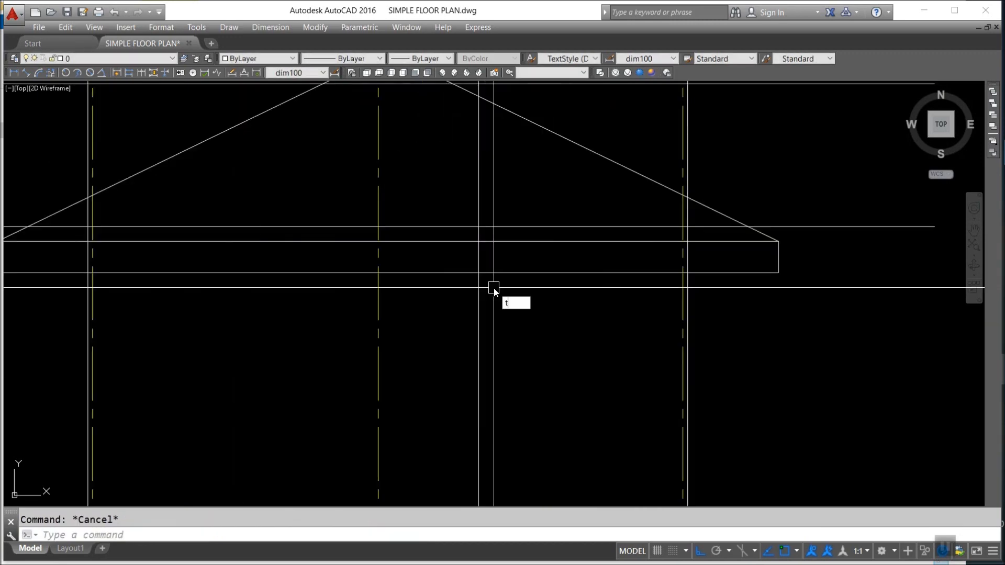
Step: Trim the porch-side wall line above the fascia's bottom edge, using the fascia rectangle as cutting edge
click(503, 277)
key(Return)
click(521, 199)
click(457, 211)
click(502, 260)
click(450, 258)
key(Return)
scroll(494, 286, down, 2)
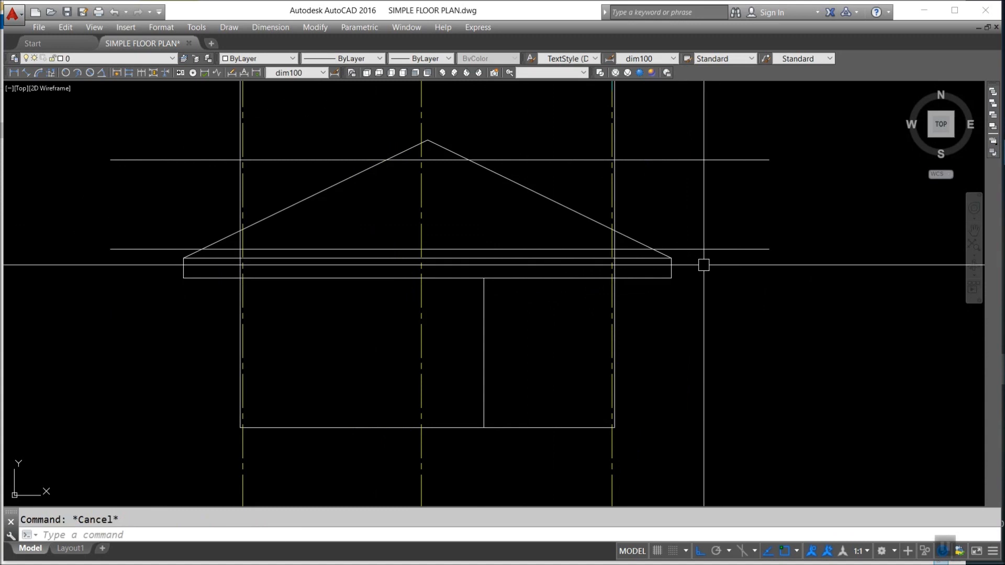
Step: Erase the two horizontal reference lines that cross the roof above the fascia
text(e)
key(Return)
click(745, 281)
click(722, 139)
key(Return)
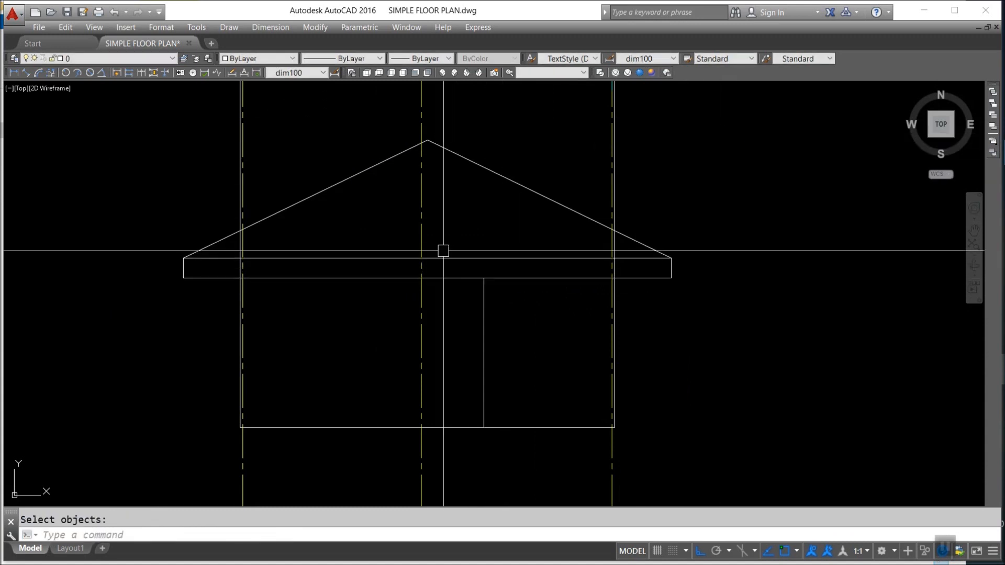
Step: Trim the left outer wall line at the fascia rectangle and erase its remainder above the fascia
scroll(207, 277, up, 4)
key(Escape)
text(tr)
key(Return)
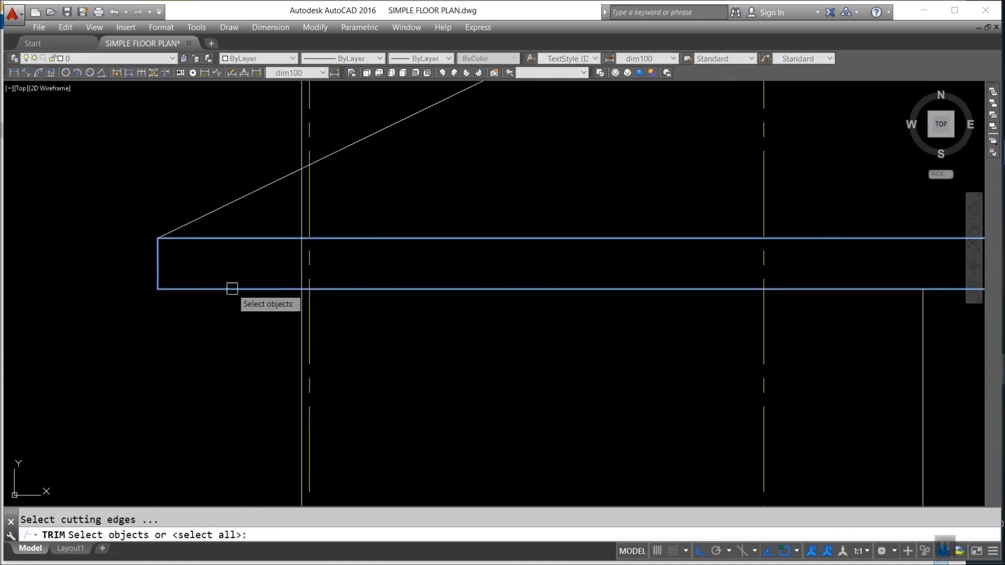
click(231, 288)
key(Return)
key(Escape)
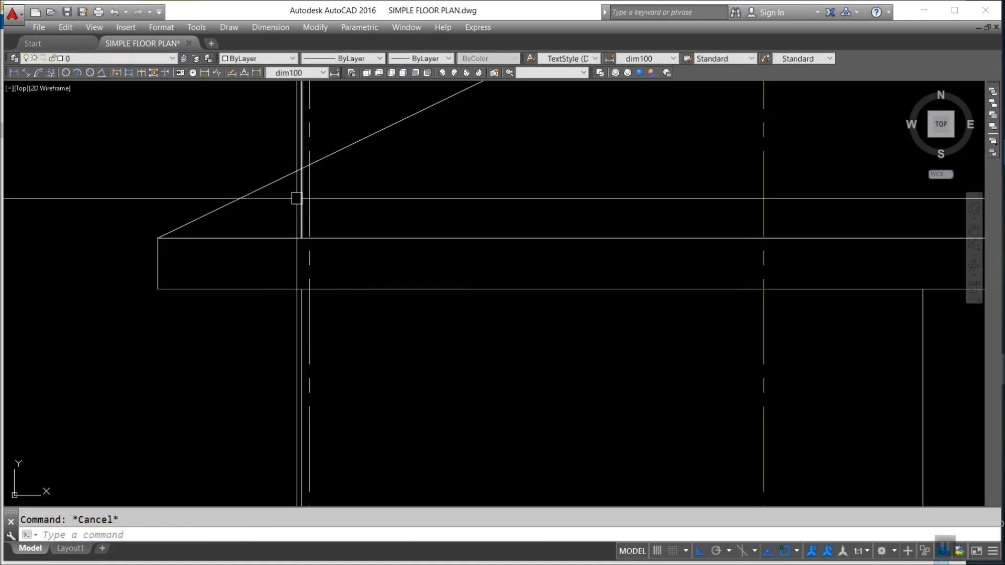
text(e)
key(Return)
Step: Copy the two-panel front window from the floor plan straight down to just below the elevation's ground line
scroll(335, 238, down, 5)
scroll(391, 278, down, 2)
scroll(495, 339, down, 4)
scroll(513, 294, up, 9)
key(Escape)
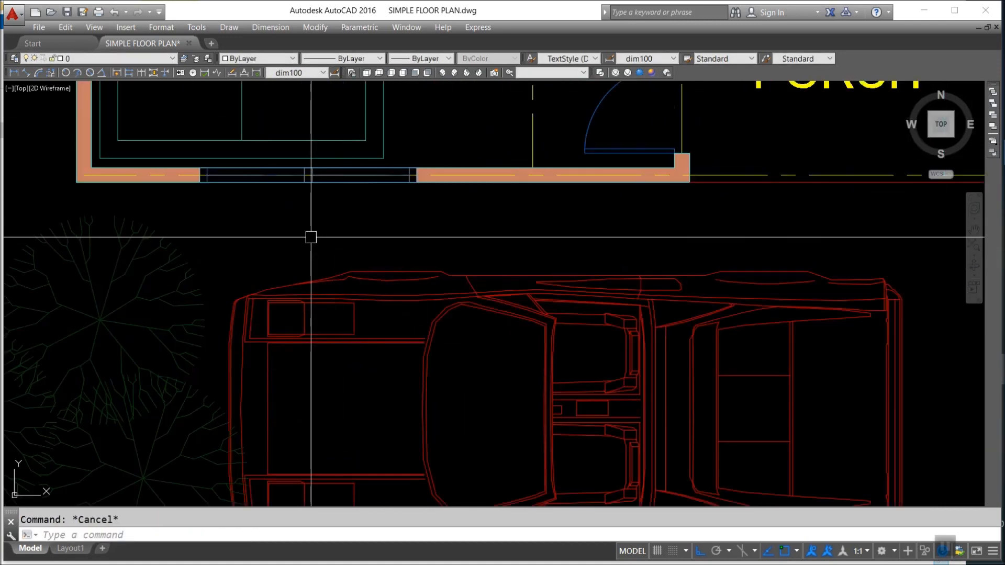
text(co)
key(Return)
click(175, 122)
click(471, 225)
key(Return)
click(417, 175)
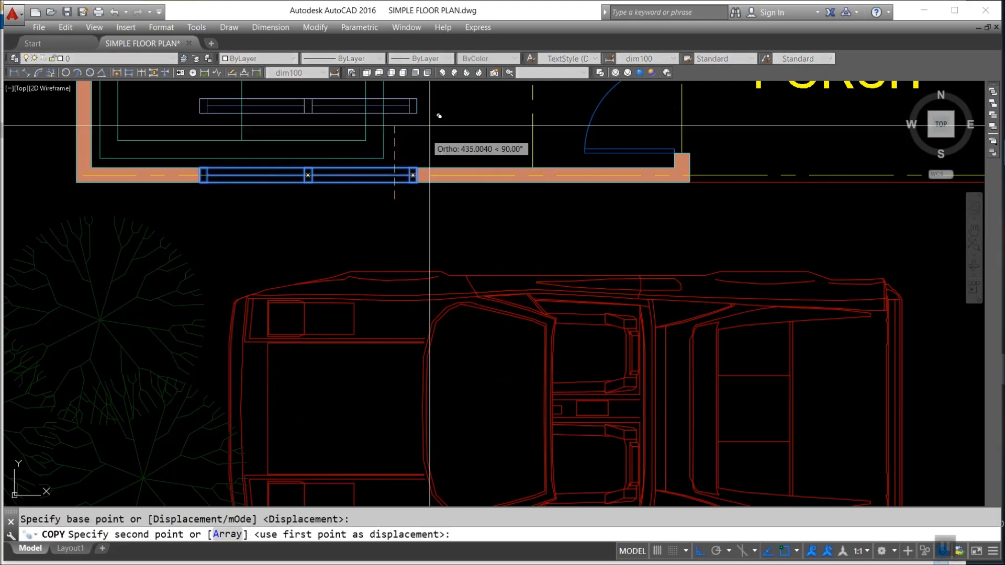
scroll(434, 188, down, 5)
middle_drag(425, 441, 461, 117)
scroll(449, 462, up, 3)
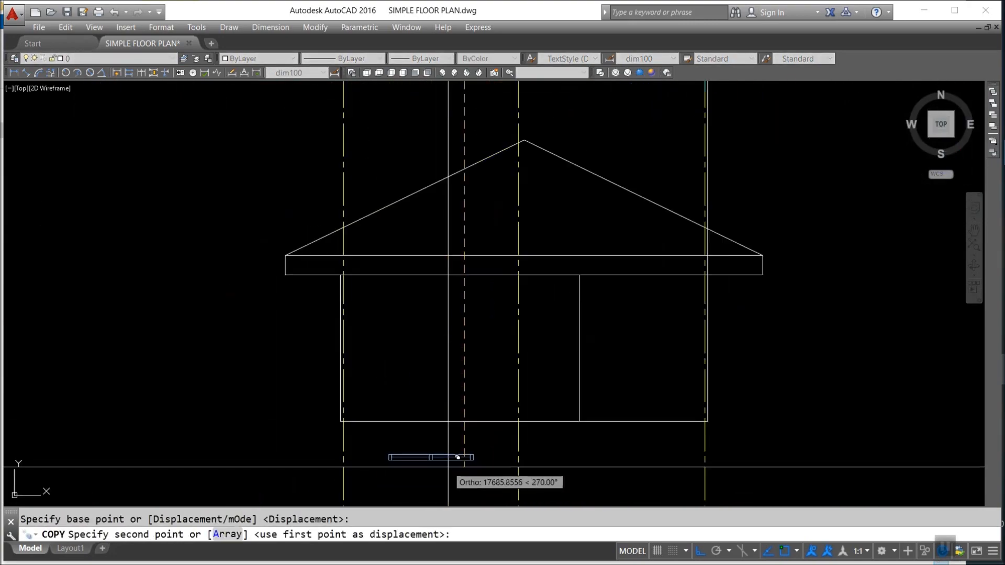
click(448, 464)
key(Return)
Step: Add vertical construction lines through both outer ends of the copied plan window
scroll(434, 469, up, 4)
text(x)
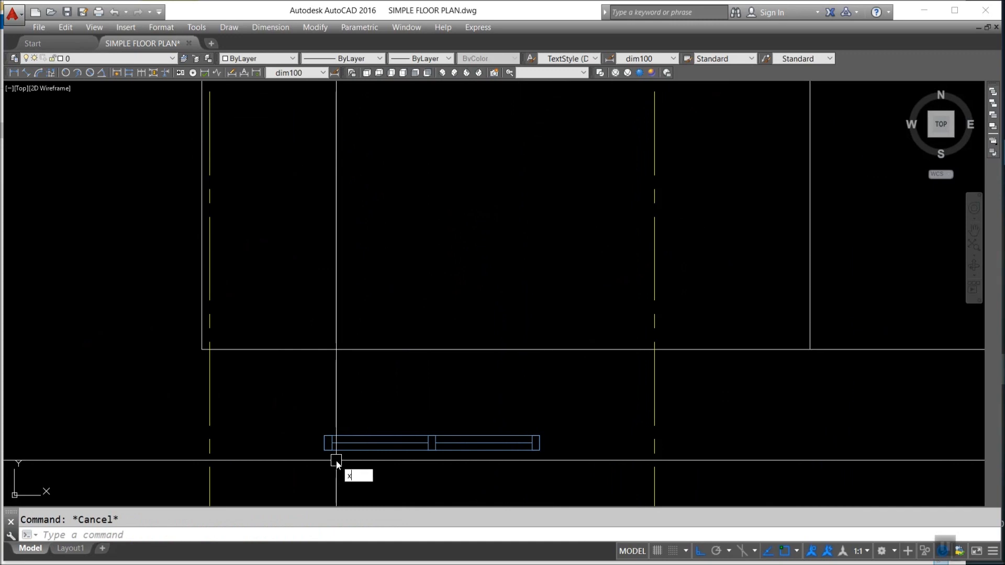
text(l)
key(Return)
click(324, 450)
click(435, 285)
key(Return)
key(Return)
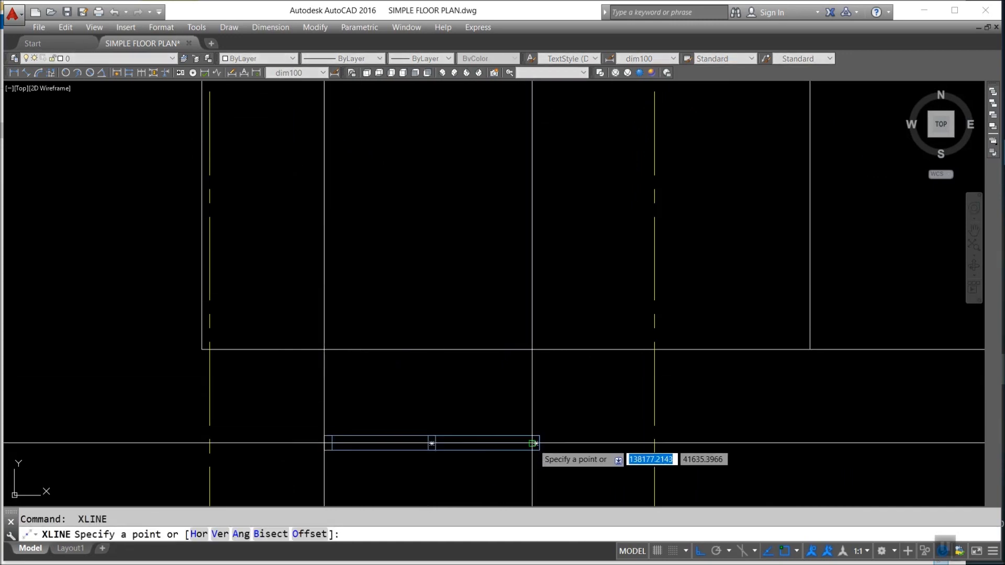
click(534, 444)
click(534, 243)
key(Escape)
scroll(474, 366, down, 2)
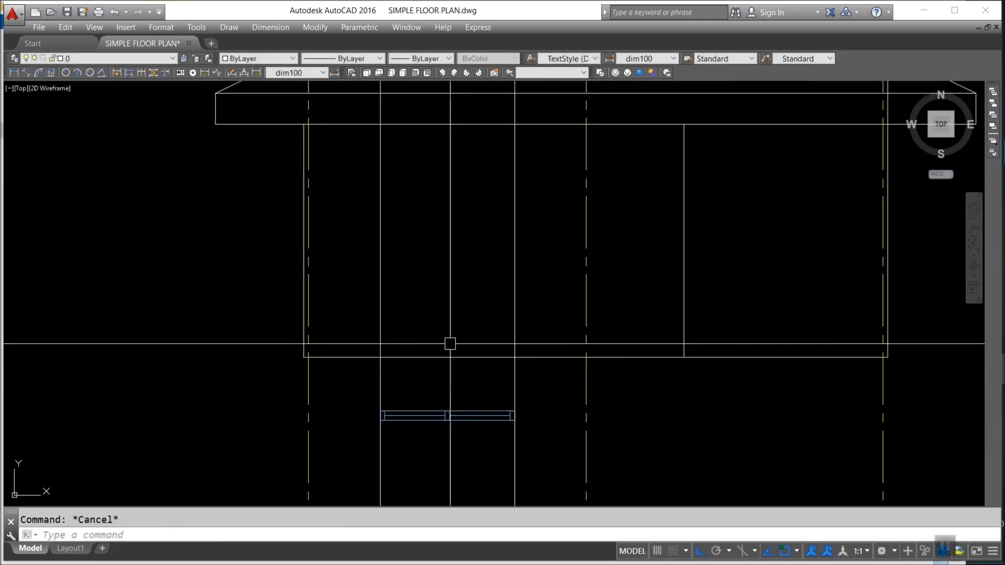
Step: Offset the ground line 900 upward for the window sill, and offset that sill line 1200 upward for the window head
key(Return)
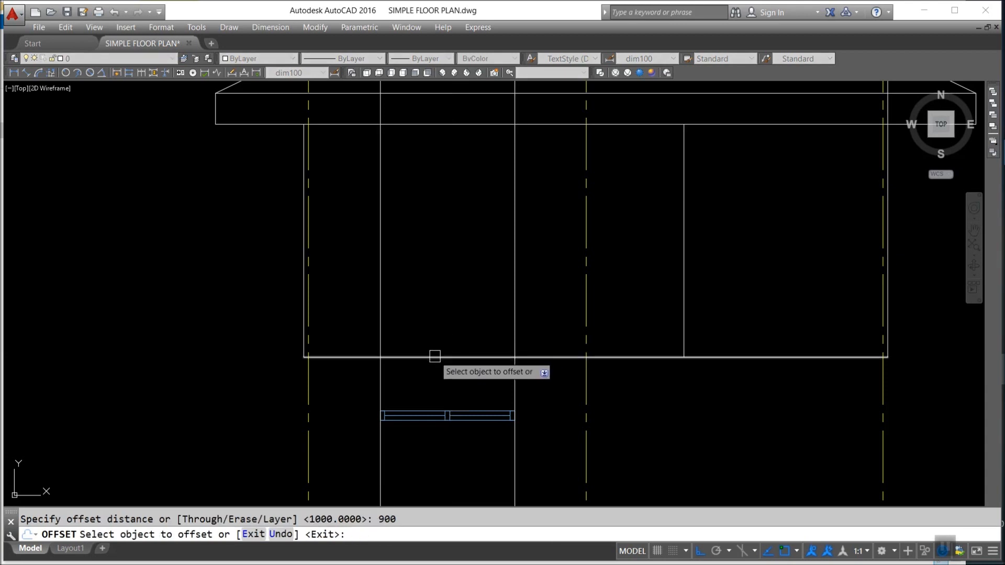
click(434, 357)
click(438, 330)
key(Return)
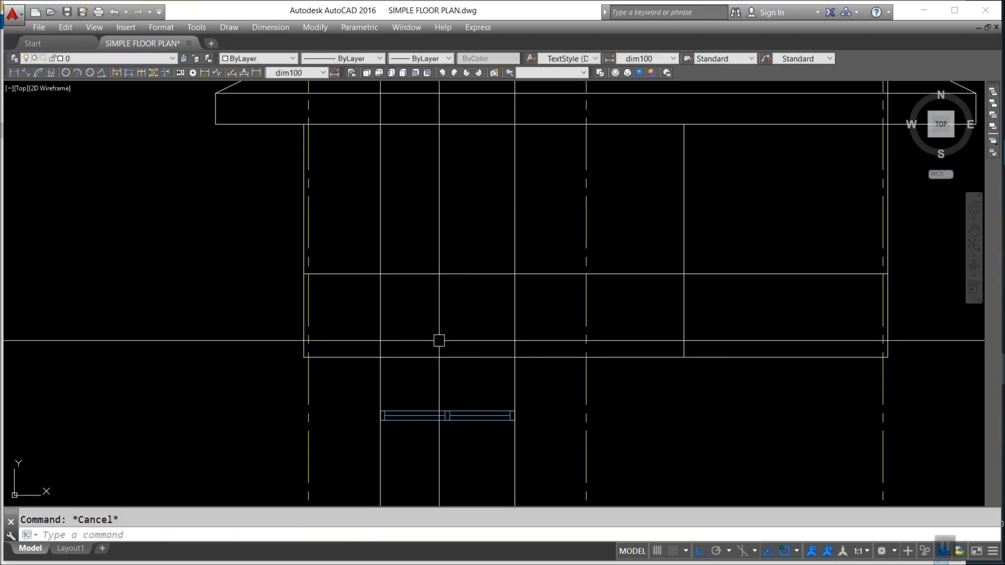
key(Return)
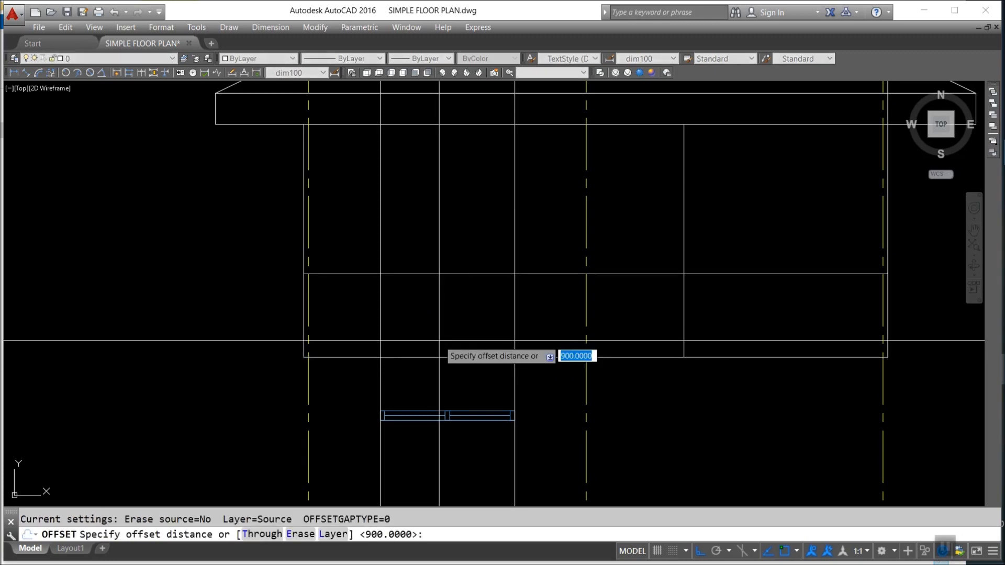
key(Return)
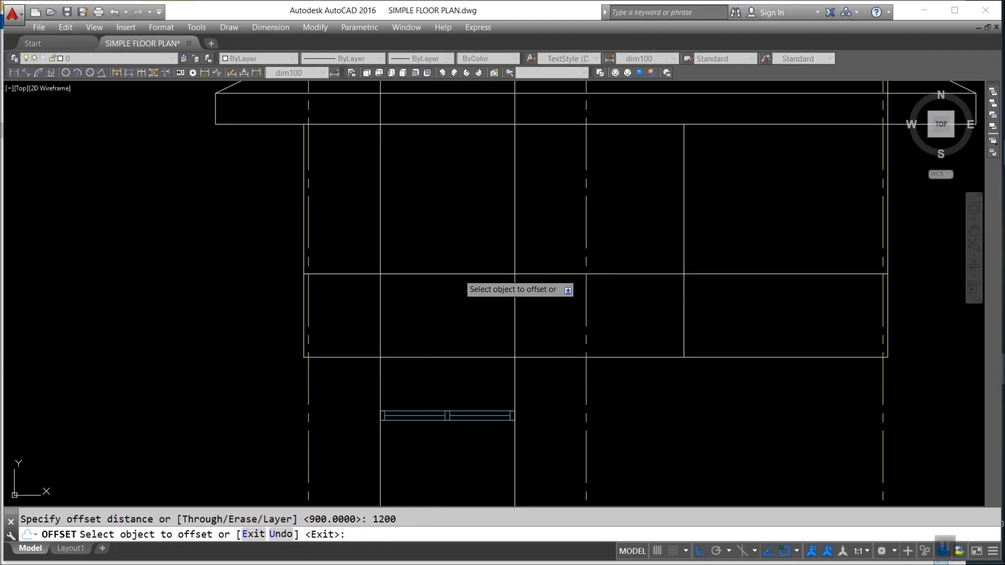
click(456, 273)
click(454, 241)
key(Escape)
Step: Draw the window's outline rectangle between the sill and head lines and the two vertical construction lines
text(rec)
key(Return)
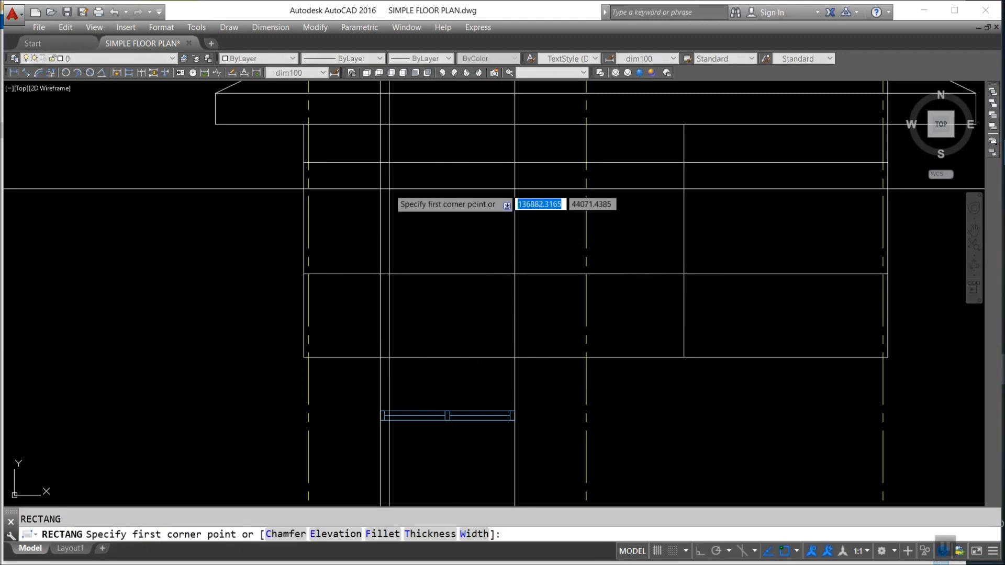
click(380, 163)
click(515, 274)
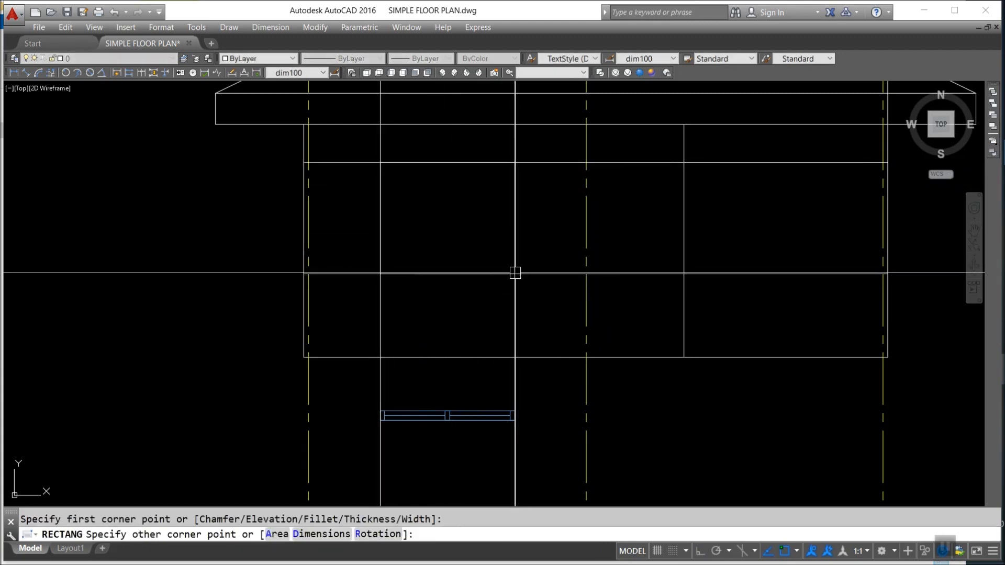
key(Return)
key(Escape)
Step: Offset the window's outline rectangle 50 inward to form the frame
text(o)
key(Return)
text(50)
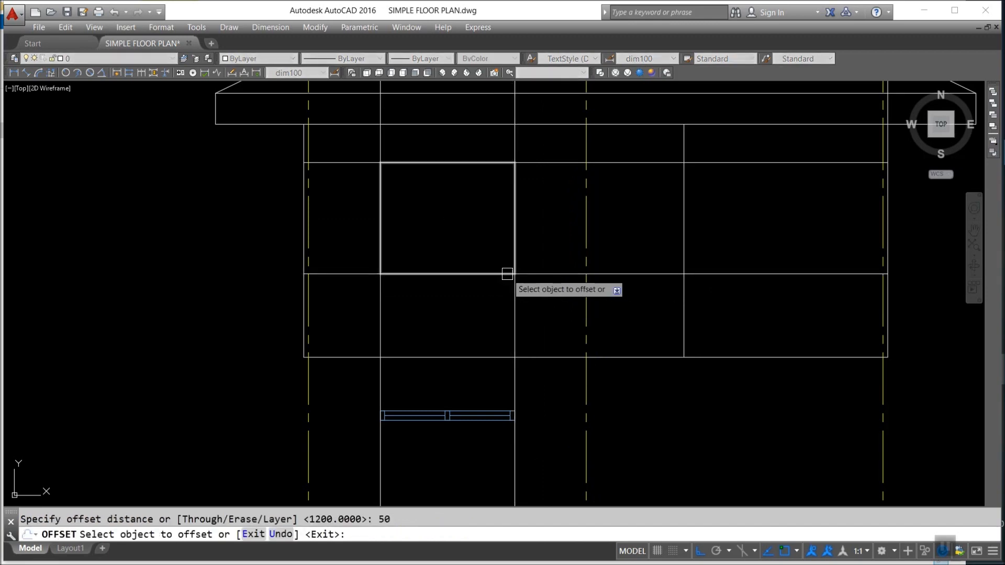
click(420, 166)
click(460, 263)
key(Return)
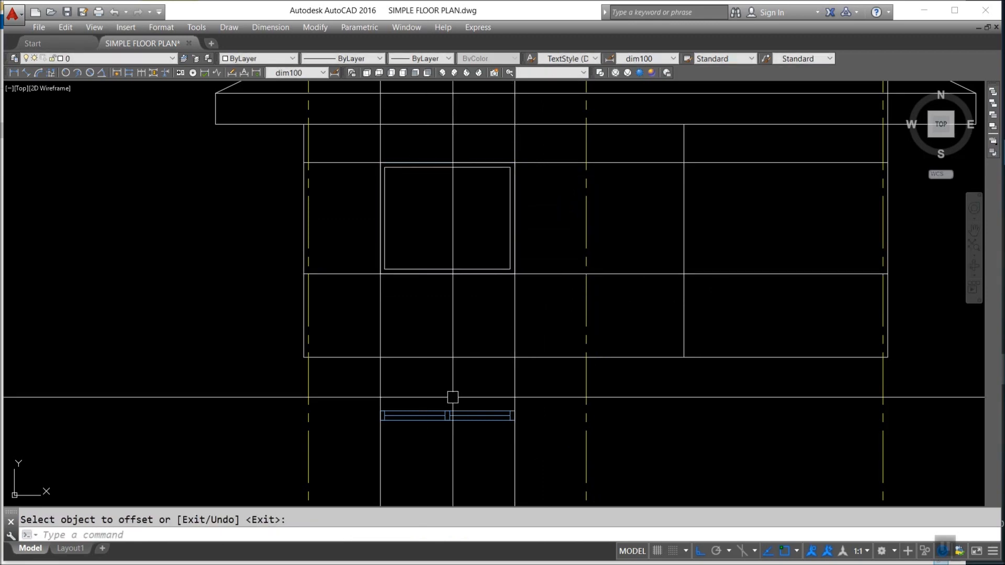
Step: Add vertical construction lines through both sides of the plan window's middle mullion
scroll(448, 424, up, 2)
key(Return)
click(439, 408)
click(441, 290)
key(Return)
key(Return)
click(443, 417)
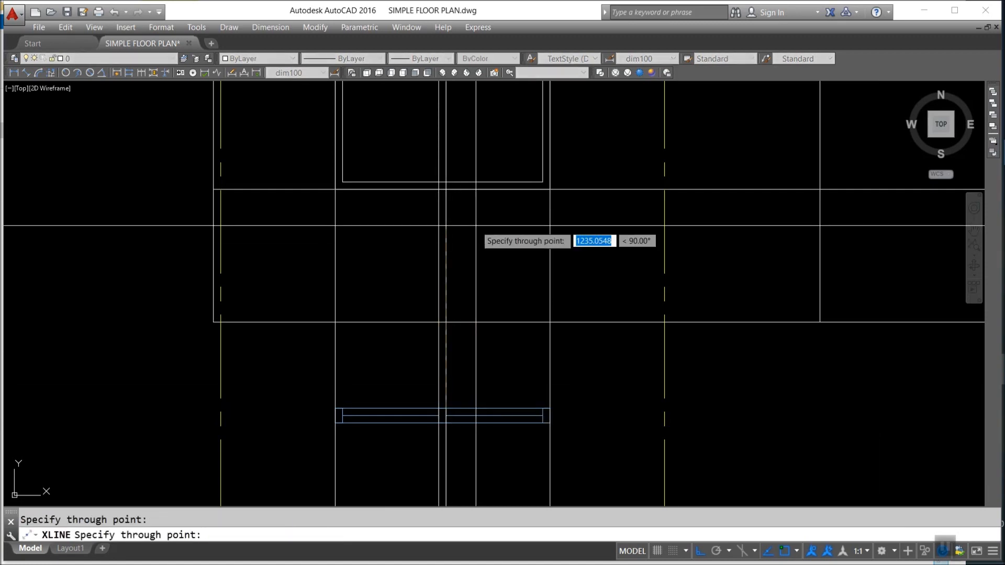
middle_drag(466, 220, 449, 366)
key(Escape)
Step: Draw a rectangle for the middle mullion between its two construction lines, spanning the inner frame's height
text(rec)
key(Return)
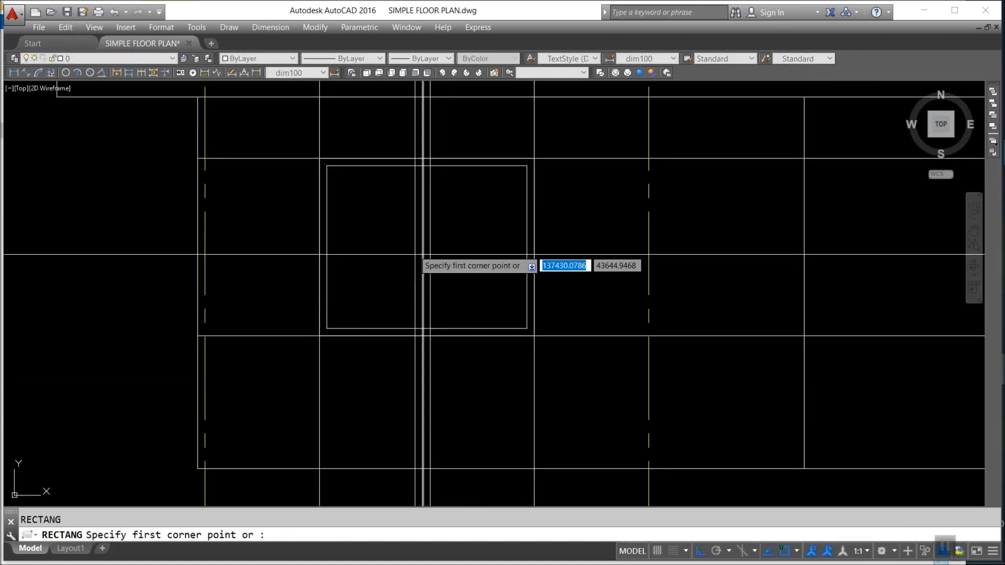
click(426, 247)
click(431, 329)
key(Return)
key(Escape)
key(Escape)
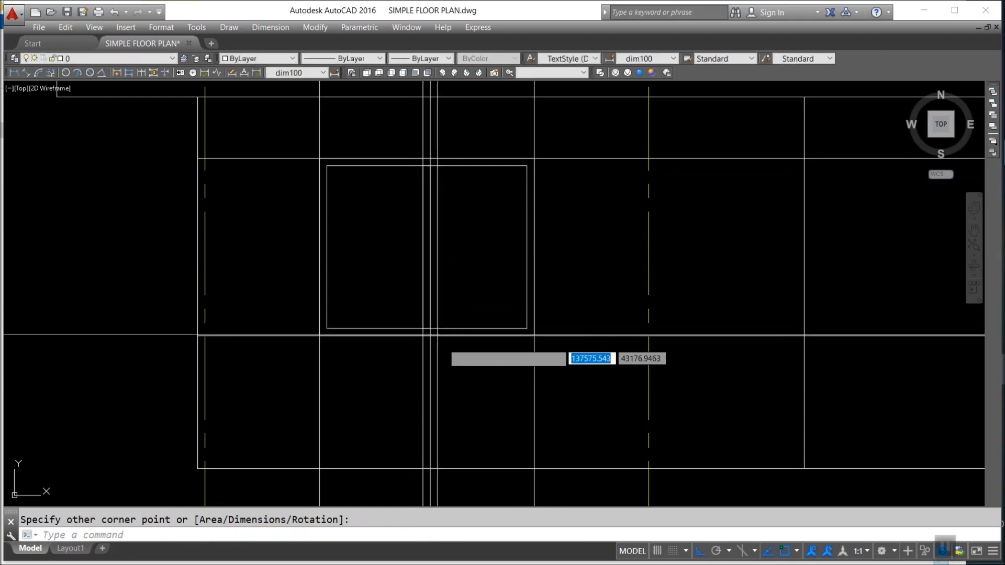
Step: Erase the two vertical construction lines of the middle mullion
text(e)
key(Return)
click(433, 377)
click(401, 349)
key(Return)
Step: Match the properties of the copied plan window onto the elevation window's outline, inner frame and mullion
scroll(400, 350, down, 2)
middle_drag(400, 350, 420, 259)
key(Return)
key(Escape)
key(Escape)
scroll(432, 353, up, 1)
text(ma)
key(Return)
click(421, 340)
middle_drag(393, 251, 382, 314)
click(318, 138)
click(516, 285)
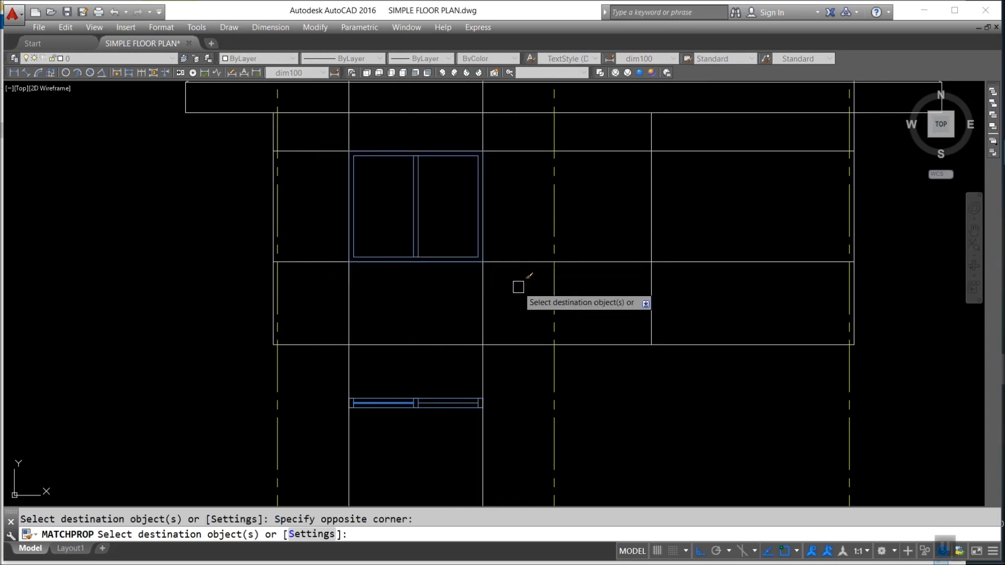
key(Return)
Step: Erase the copied plan window below the ground line together with its two vertical construction lines
scroll(440, 305, down, 2)
key(Escape)
click(472, 380)
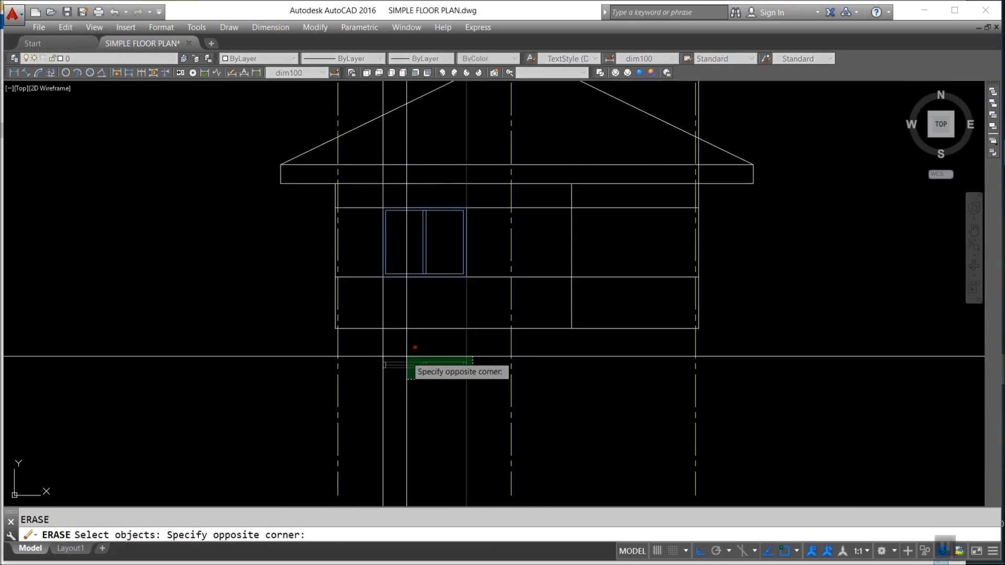
key(Return)
middle_drag(466, 223, 457, 346)
scroll(457, 343, up, 2)
scroll(471, 323, down, 6)
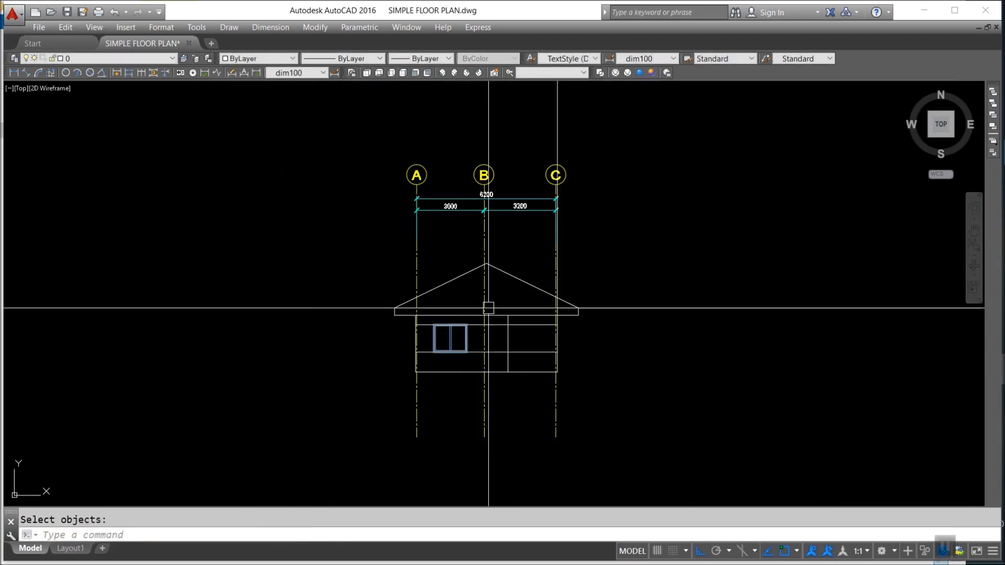
Step: Add a horizontal construction line just above the roof peak and trim grid lines A, B and C below it
text(xl)
key(Return)
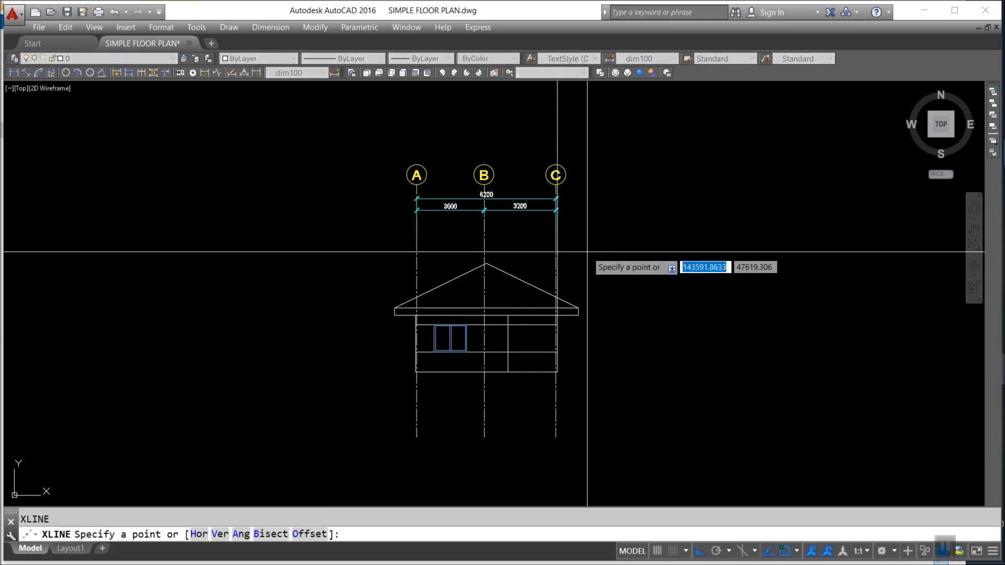
click(588, 251)
click(649, 268)
key(Escape)
key(Return)
click(635, 279)
click(621, 230)
key(Return)
click(629, 399)
click(381, 411)
key(Return)
middle_drag(533, 231, 527, 278)
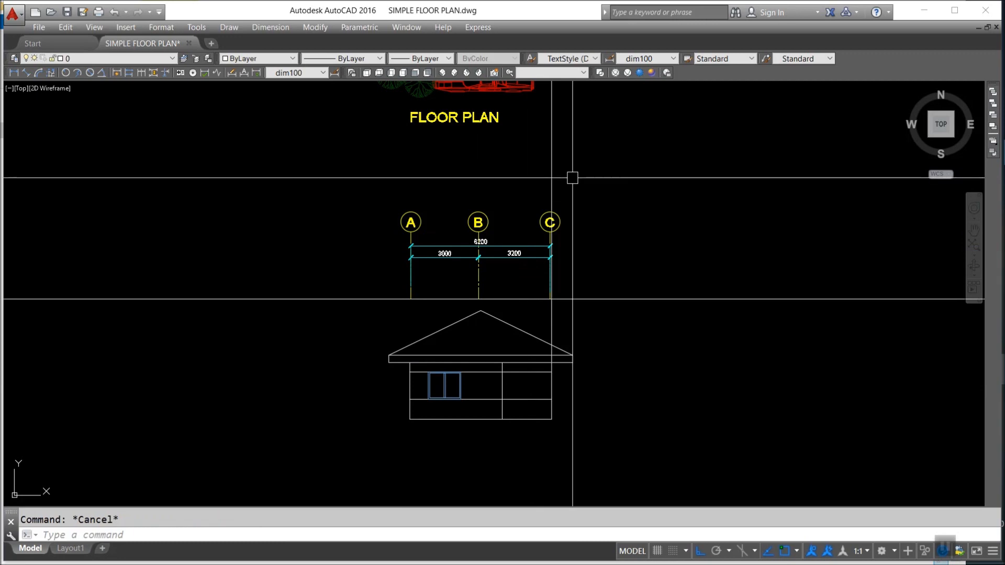
Step: Erase the horizontal construction line above the roof and the vertical line of the right outer wall
text(e)
key(Return)
click(552, 185)
key(Return)
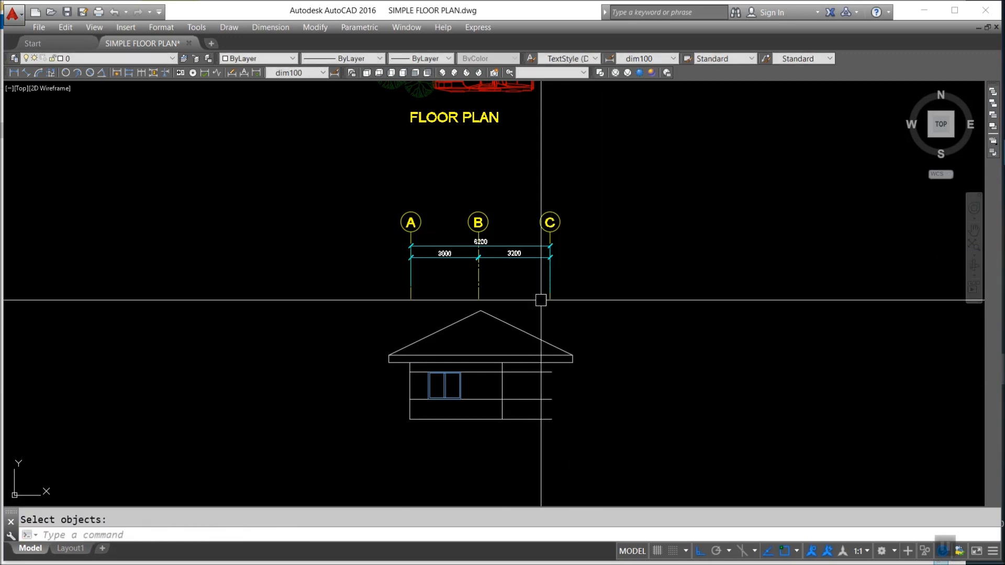
Step: Stretch the lower ends of grid lines A, B and C straight down into the roof by about 2166
scroll(536, 308, up, 2)
key(Escape)
text(s)
key(Return)
click(591, 296)
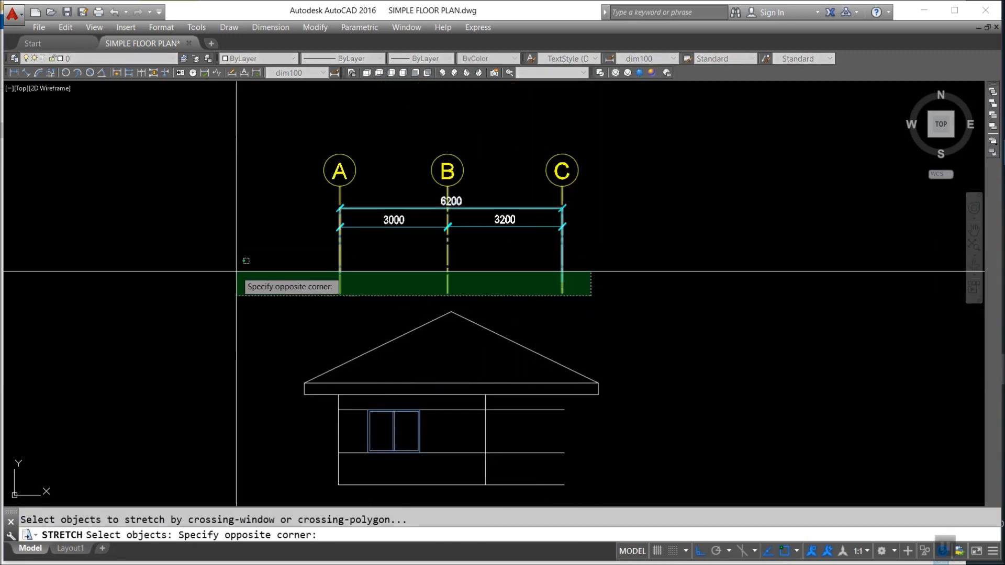
click(244, 269)
key(Return)
click(702, 199)
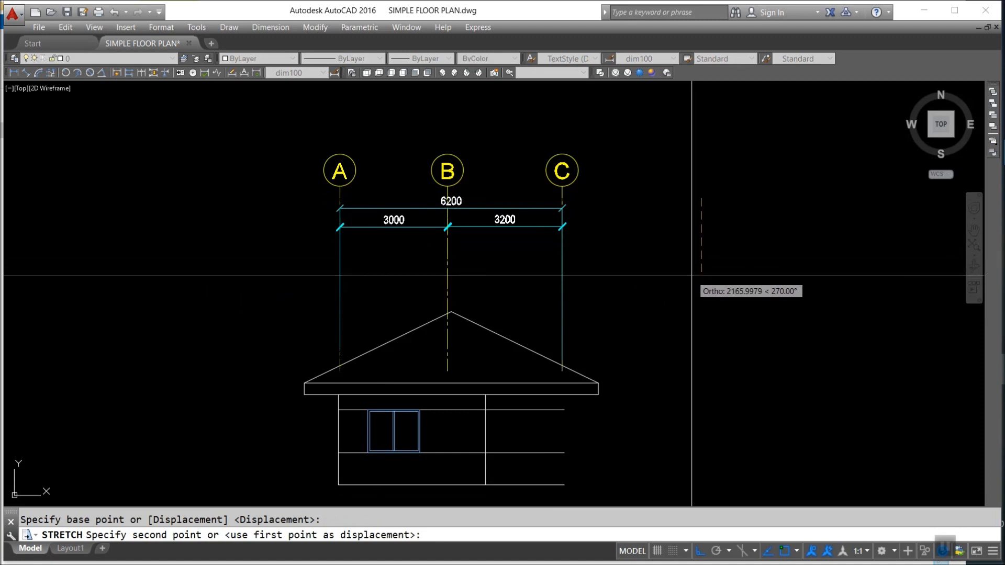
click(692, 276)
key(Return)
scroll(392, 367, up, 5)
key(Escape)
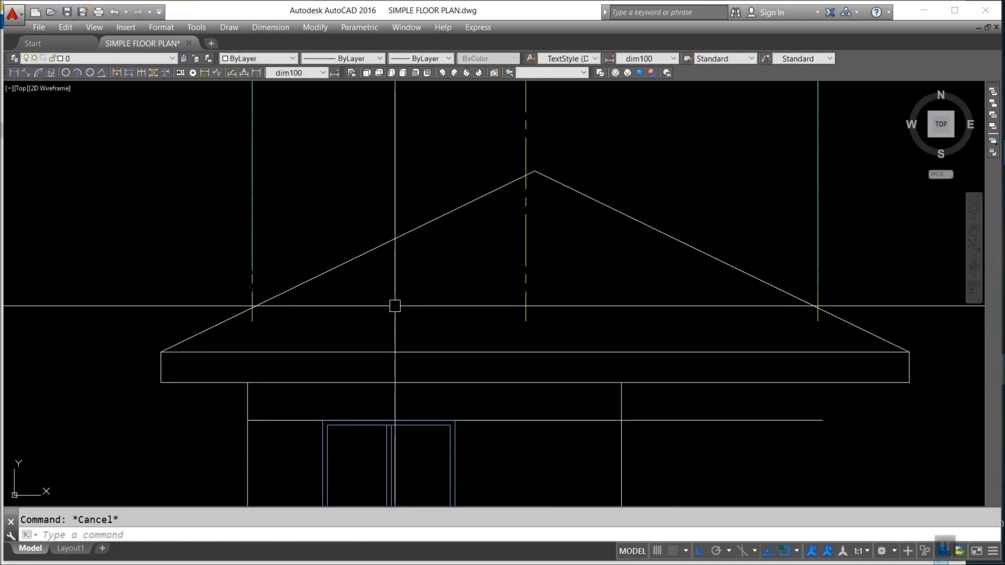
Step: Offset both sloping roof lines 150 inward, below the roof's outer edges
text(o)
key(Return)
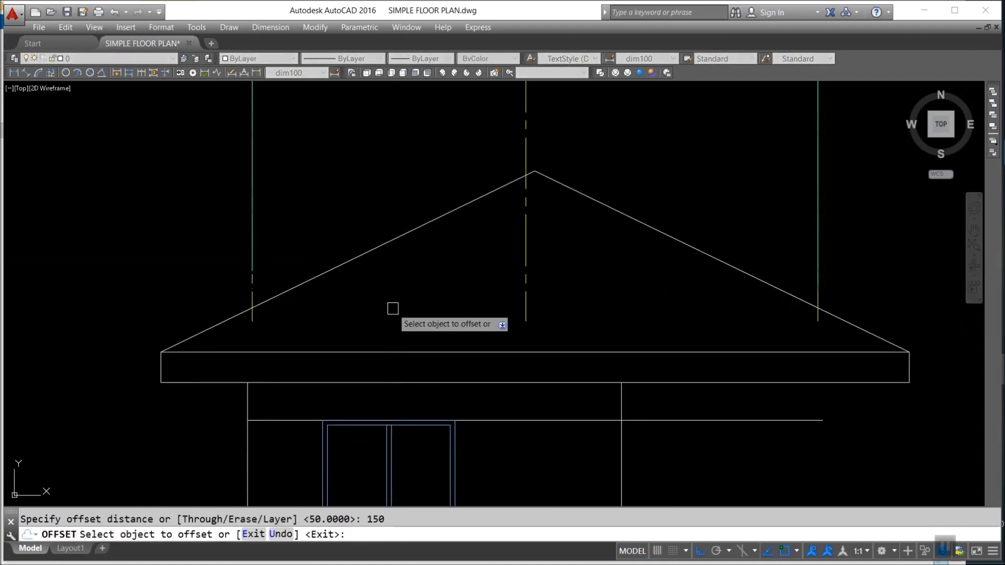
click(398, 239)
click(454, 288)
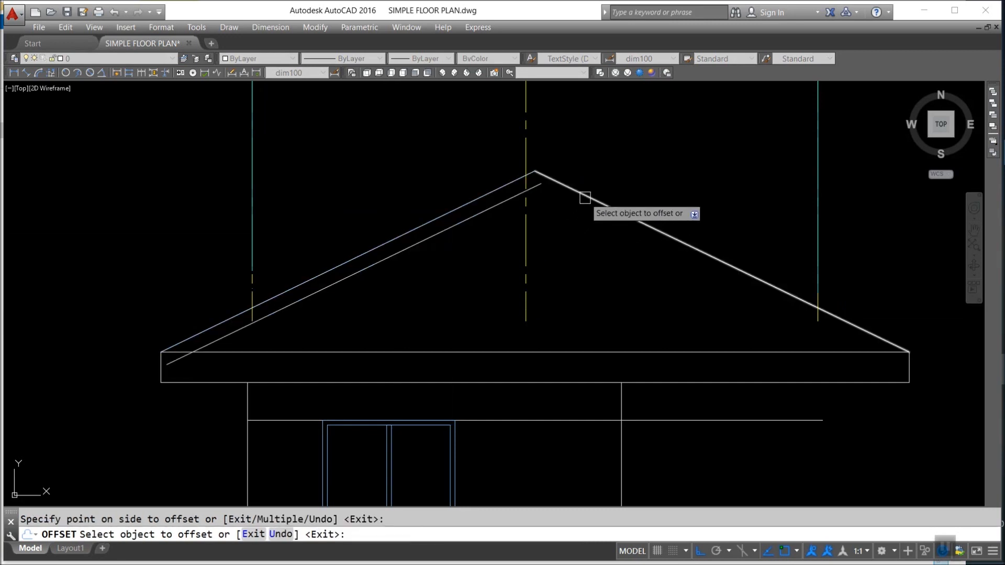
key(Escape)
Step: Join the two inner roof slope lines in a sharp corner at the peak with Fillet
scroll(539, 215, up, 4)
text(f)
key(Return)
click(485, 194)
scroll(528, 228, down, 3)
scroll(832, 377, up, 2)
key(Escape)
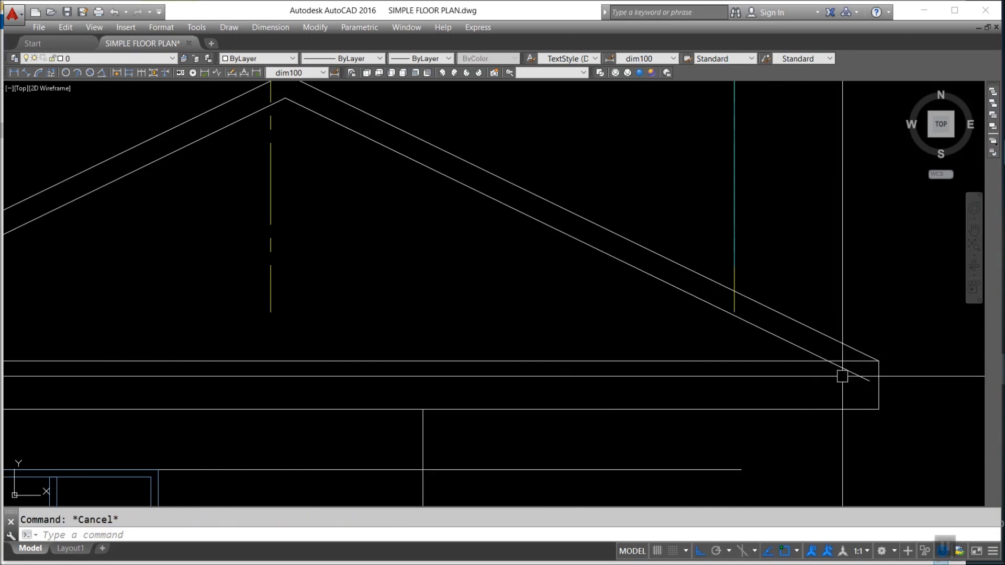
Step: Trim both lower ends of the inner roof slopes inside the fascia, using the fascia rectangle as cutting edge
text(tr)
key(Return)
key(Return)
scroll(364, 352, down, 2)
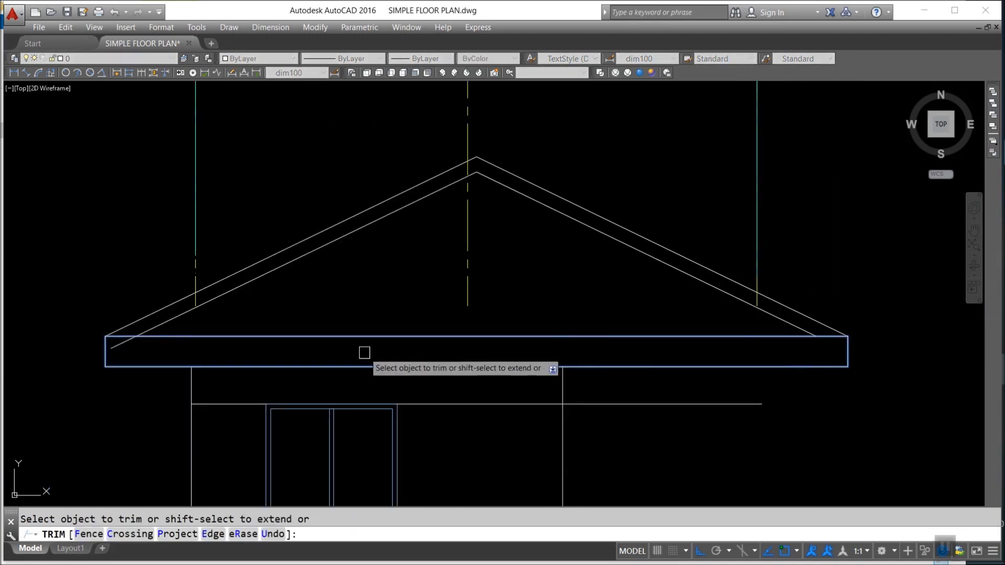
scroll(118, 351, up, 2)
key(Return)
scroll(345, 246, down, 3)
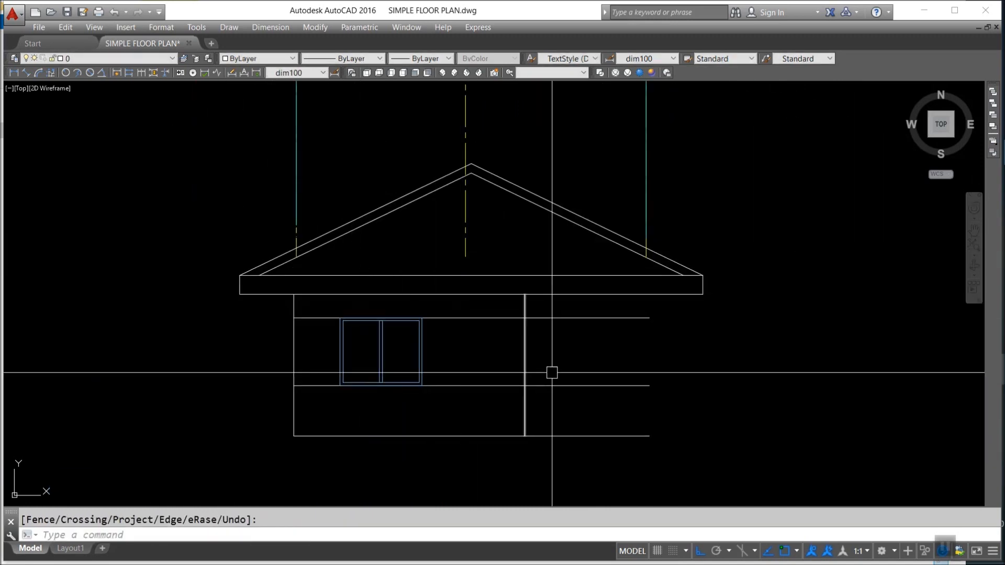
Step: Draw a vertical construction line through the porch's lower right outer corner in the floor plan, extending down through the elevation
key(Escape)
scroll(531, 411, down, 4)
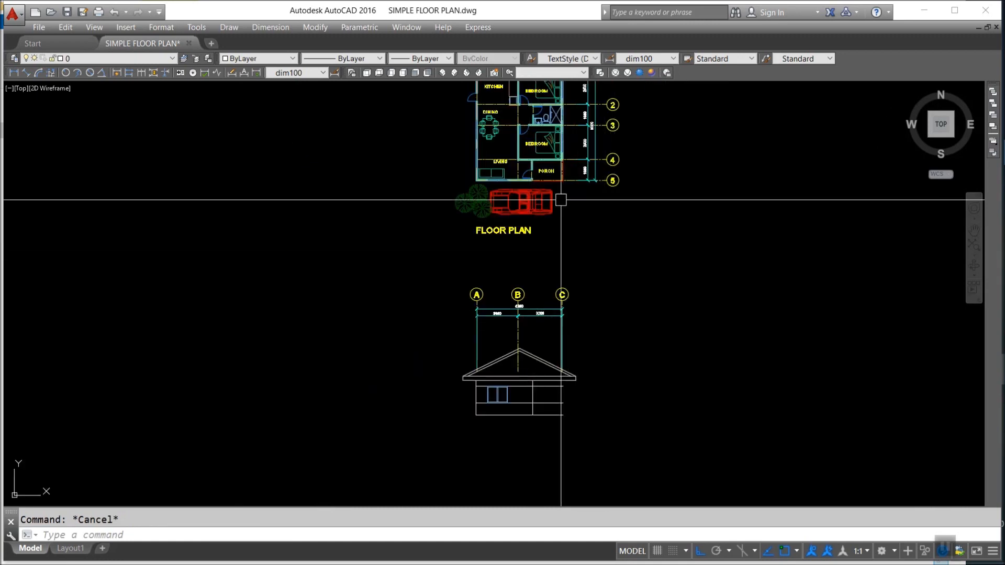
scroll(563, 181, up, 5)
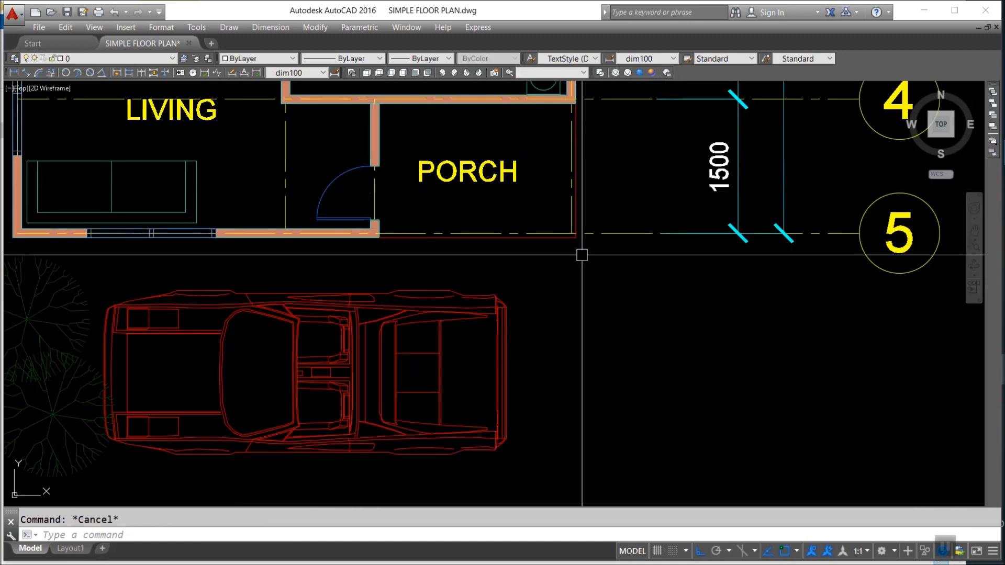
text(xl)
key(Return)
click(575, 238)
click(586, 360)
key(Return)
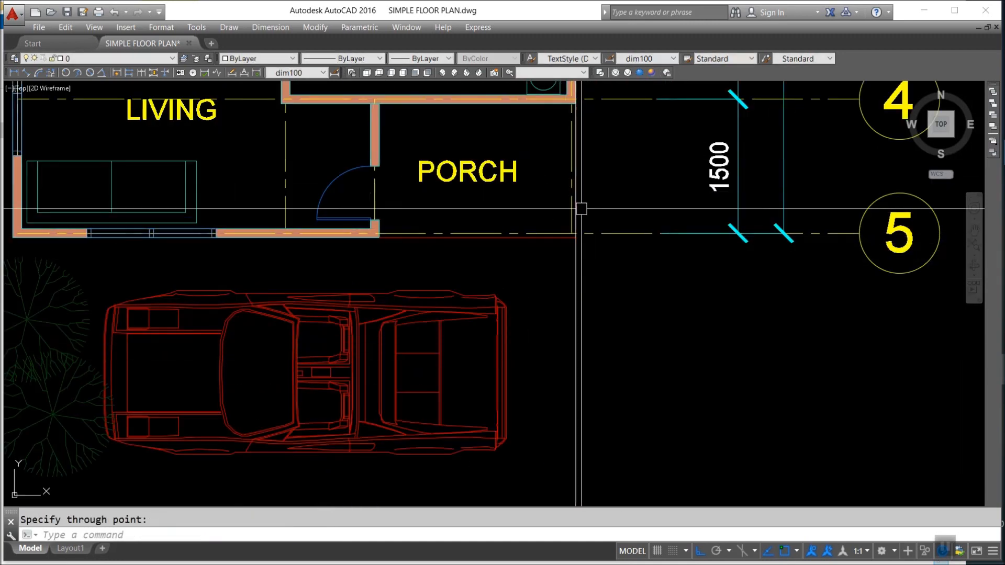
Step: Trim the vertical construction line inside the fascia at the right end of the elevation, using the fascia rectangle as cutting edge
scroll(581, 209, down, 4)
middle_drag(581, 426, 540, 4)
scroll(547, 210, up, 5)
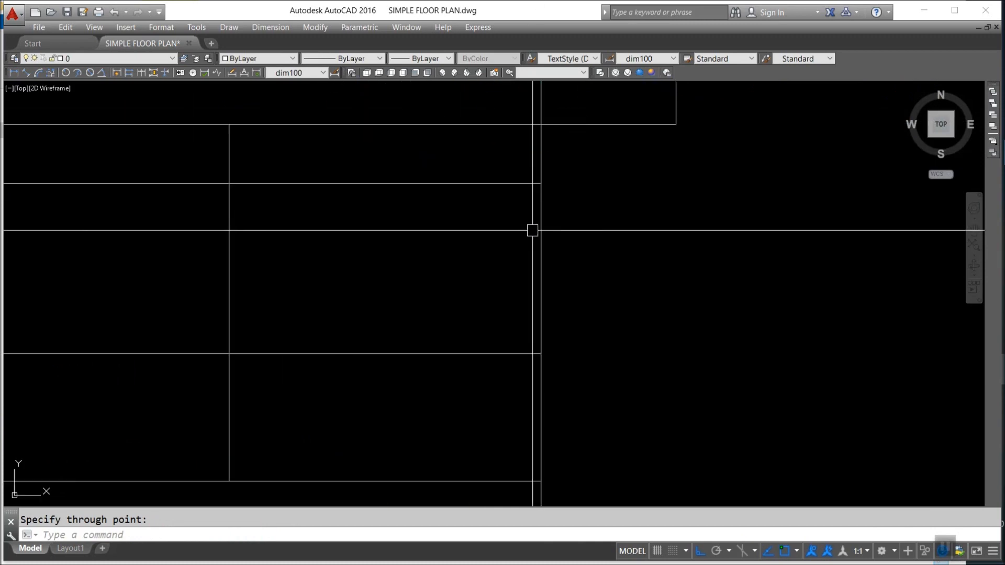
text(tr)
key(Return)
click(558, 124)
key(Return)
click(563, 109)
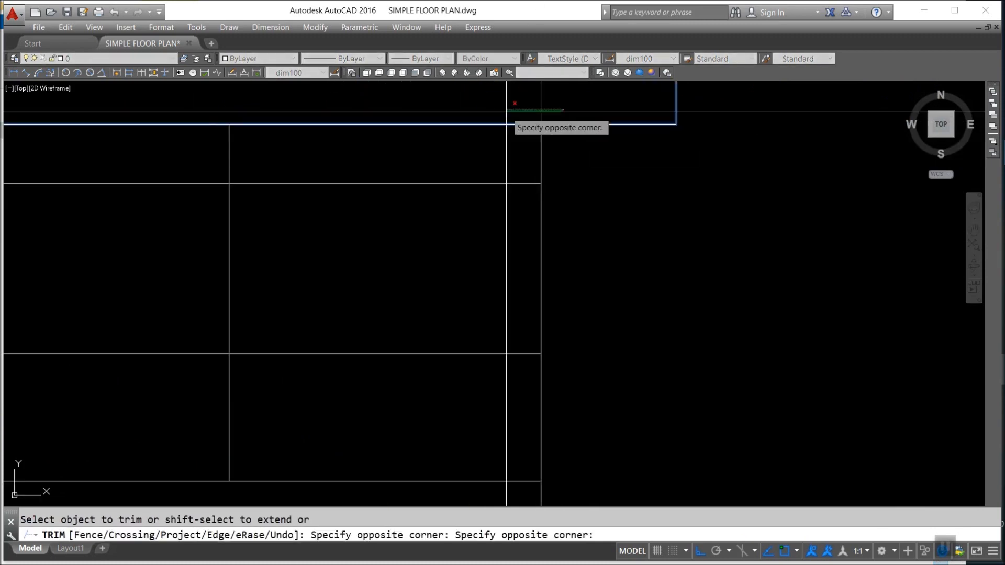
click(504, 112)
scroll(493, 157, down, 5)
key(Return)
Step: Trim the part of the right wall line that runs below the elevation's base line, using the base line as cutting edge
key(Return)
click(492, 288)
key(Return)
click(557, 343)
click(492, 335)
key(Return)
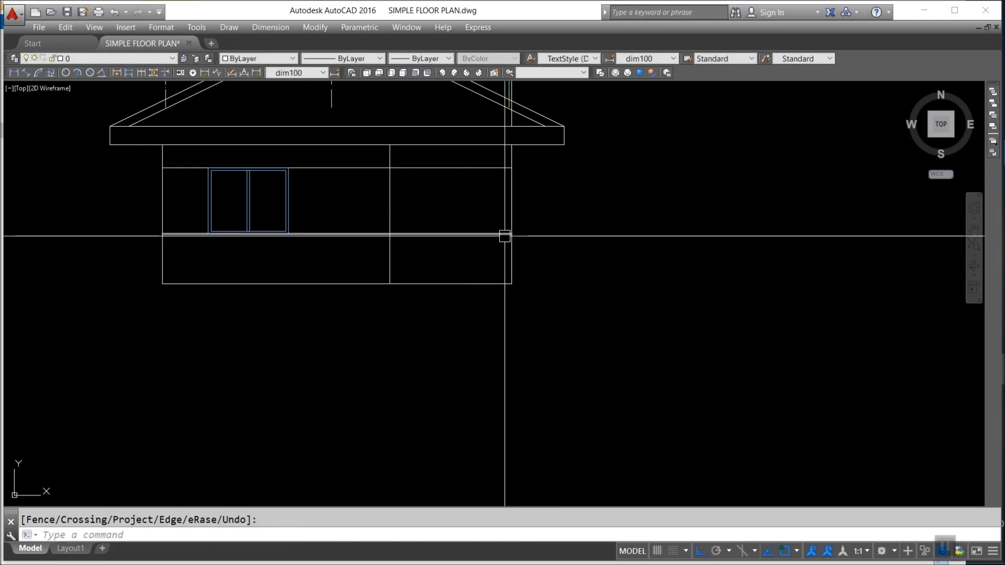
Step: Erase the horizontal window head and sill guide lines and the leftover vertical construction line above the fascia
middle_drag(502, 237, 521, 379)
key(Escape)
text(e)
key(Return)
click(498, 390)
click(469, 303)
key(Return)
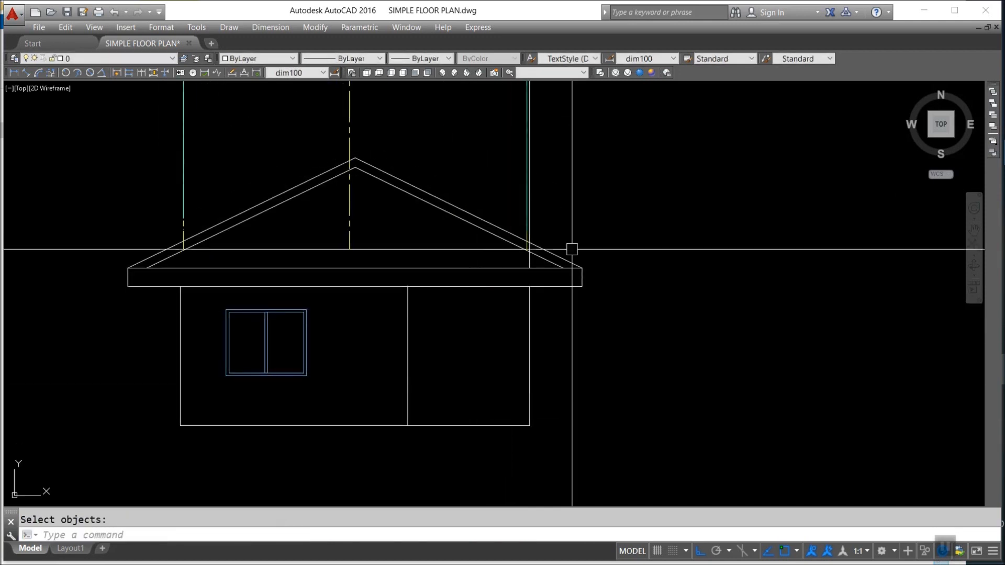
scroll(576, 248, up, 4)
key(Return)
scroll(606, 280, down, 4)
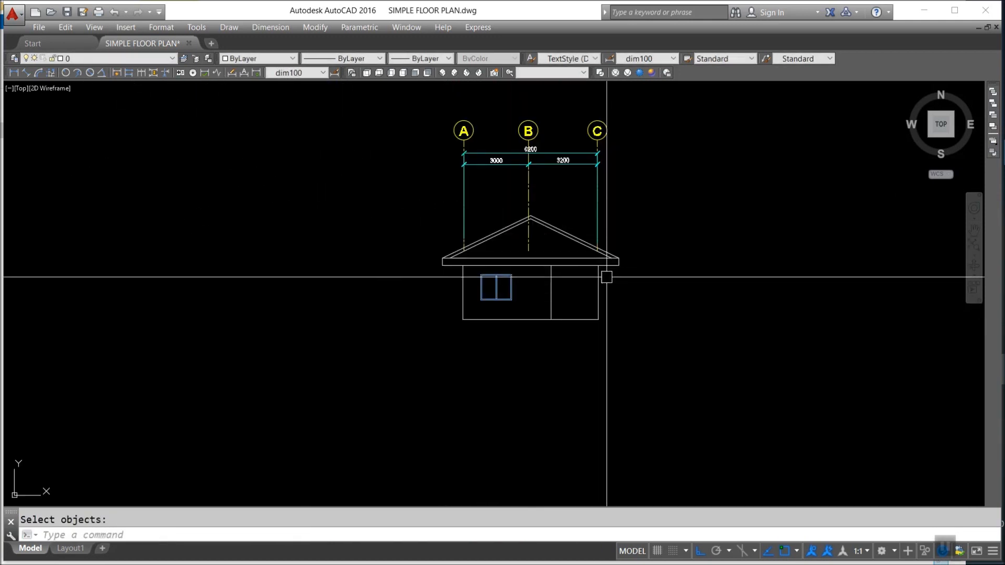
scroll(531, 233, up, 4)
scroll(340, 306, down, 4)
scroll(355, 310, up, 4)
click(362, 307)
click(281, 275)
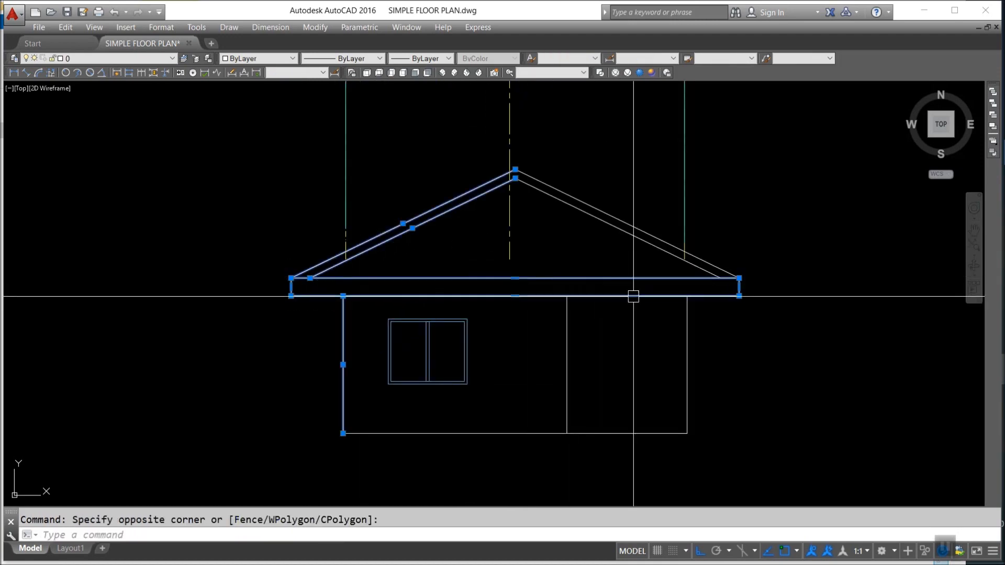
key(Escape)
Step: Assign the elevation's right wall line and base line to layer 1
click(734, 389)
click(673, 413)
click(599, 353)
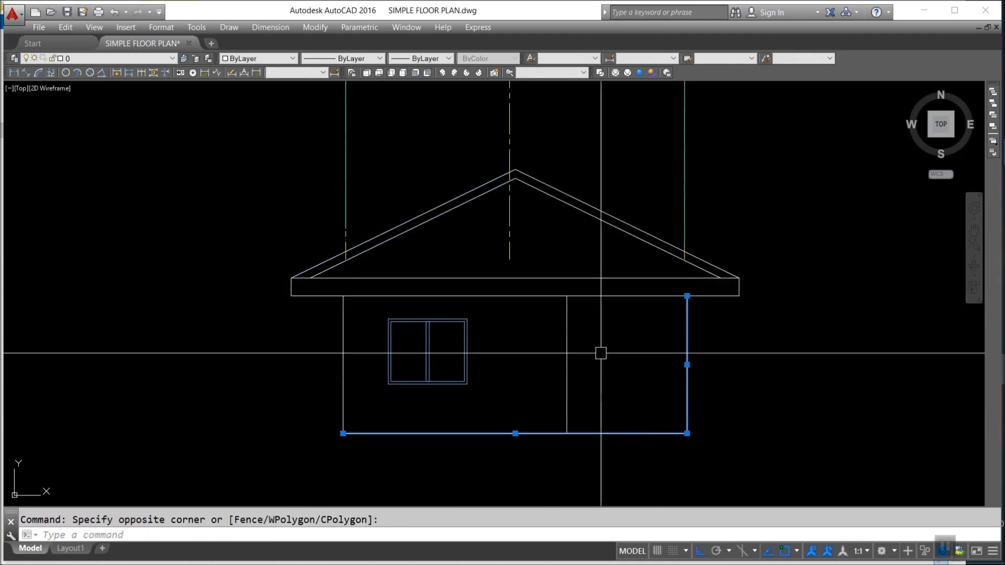
click(162, 59)
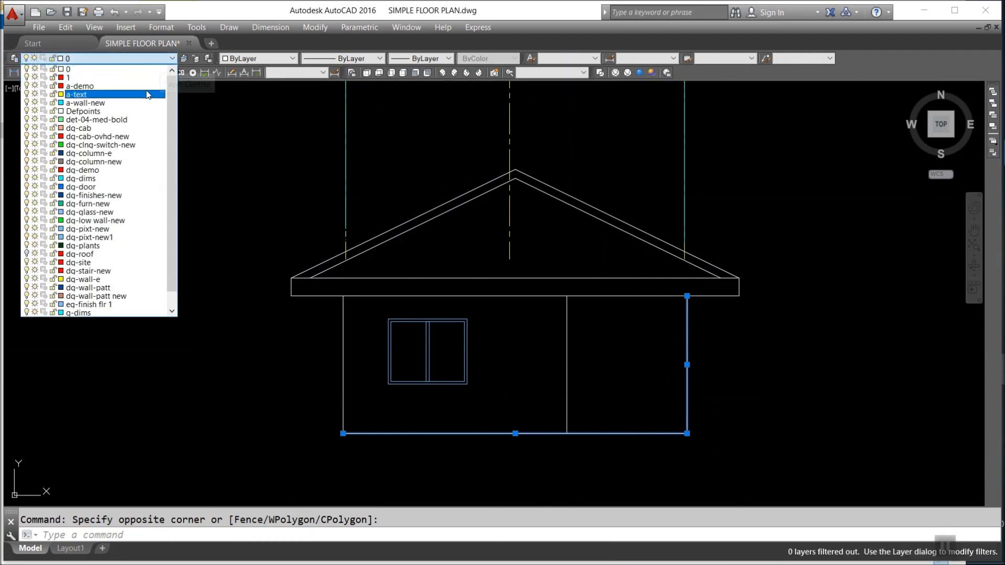
click(136, 78)
key(Escape)
Step: Match the base line's properties onto the remaining wall lines, the fascia rectangle and both outer roof slopes
text(ma)
key(Return)
click(615, 434)
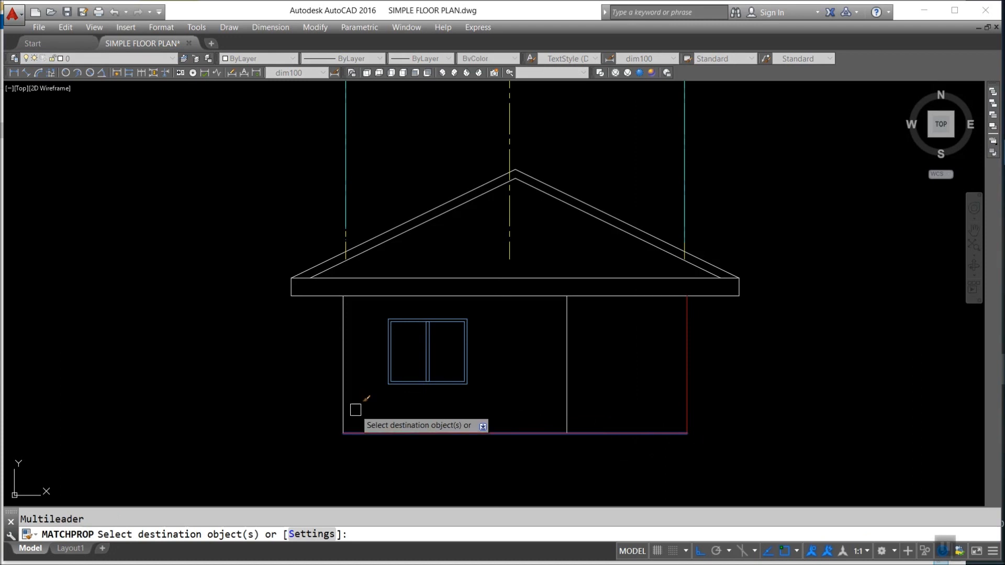
click(355, 410)
click(323, 390)
click(594, 459)
click(548, 414)
scroll(294, 294, up, 2)
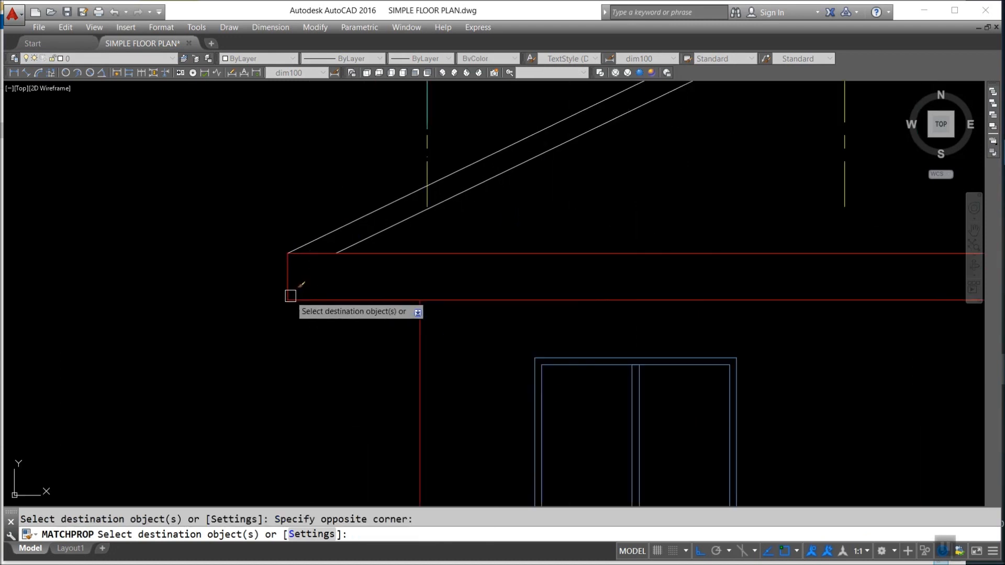
click(292, 294)
scroll(319, 260, down, 2)
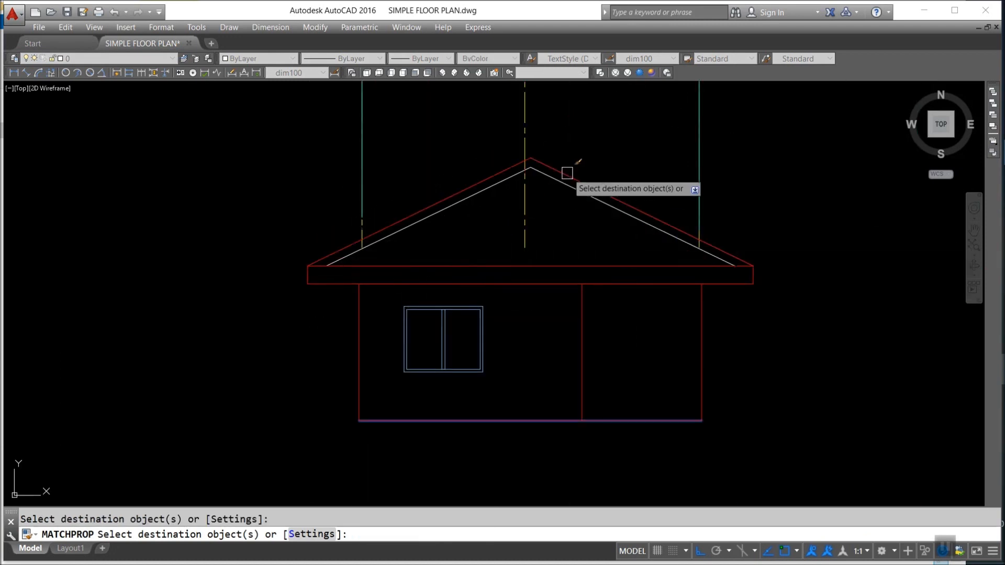
key(Return)
Step: Match the outer roof slope's properties onto both inner roof slope lines
key(Return)
scroll(468, 189, up, 2)
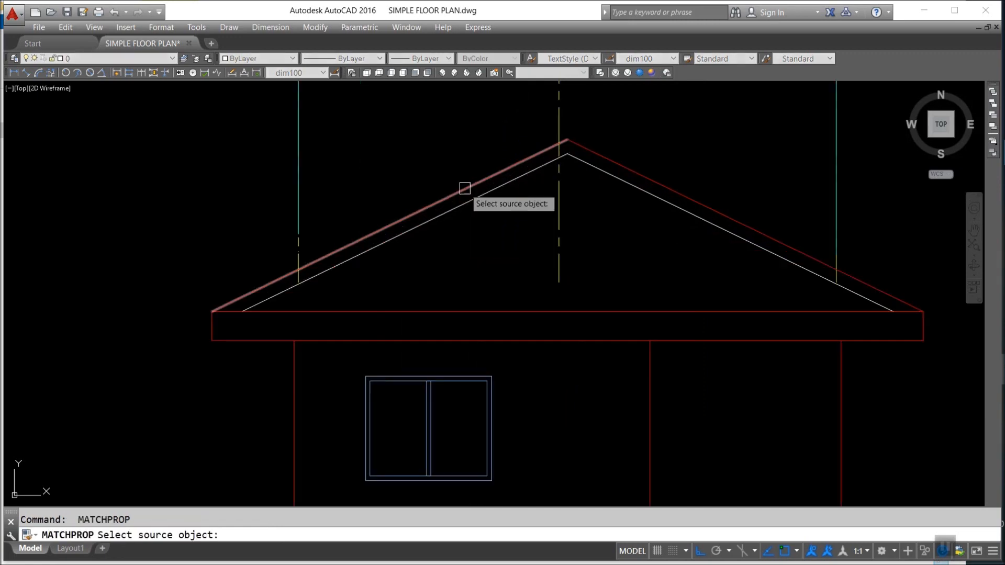
click(465, 189)
click(471, 198)
click(616, 180)
key(Return)
Step: Set the right inner roof slope to Color 253 and match the left inner slope to it
click(607, 175)
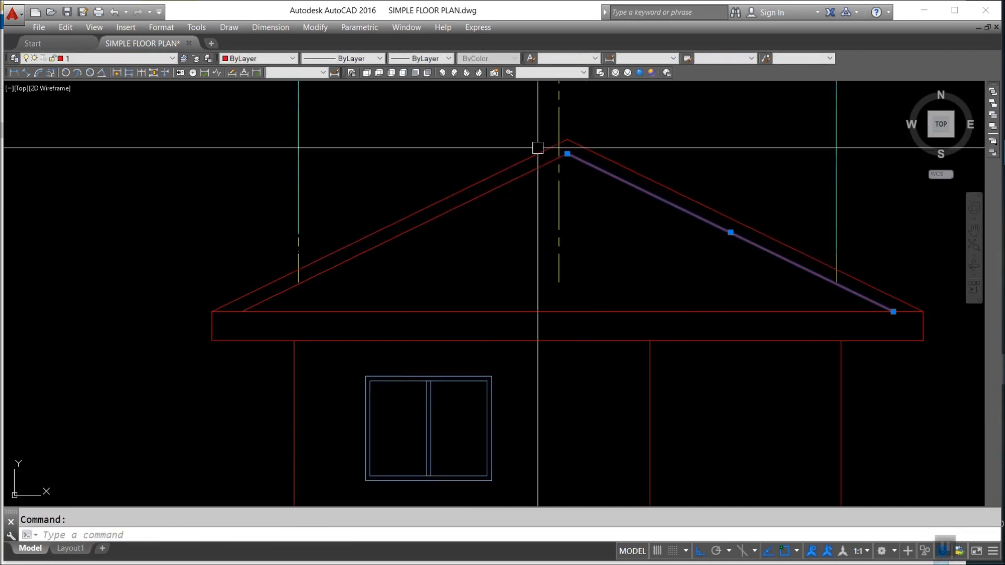
click(292, 59)
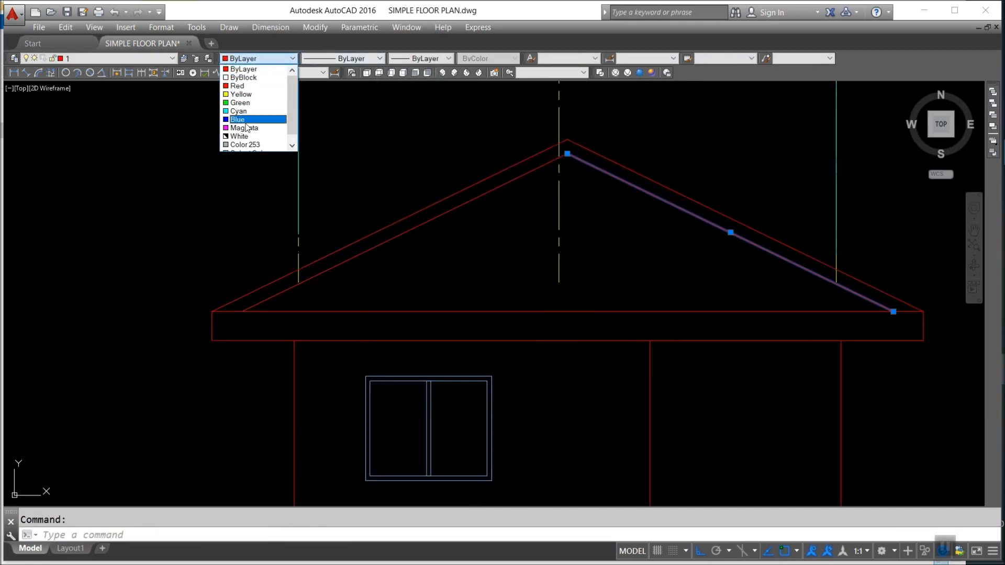
click(253, 144)
key(Escape)
text(ma)
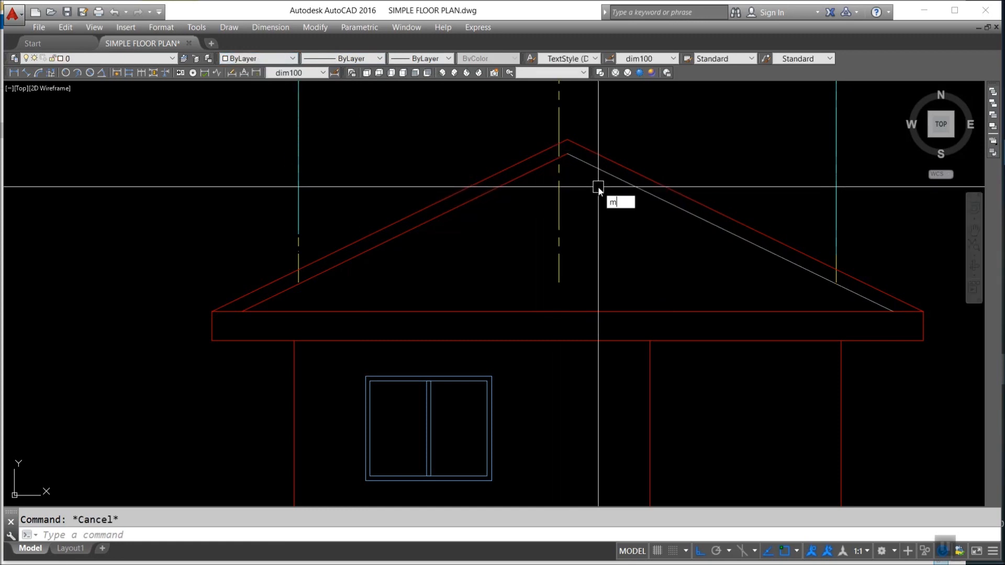
key(Return)
click(606, 173)
click(497, 184)
key(Return)
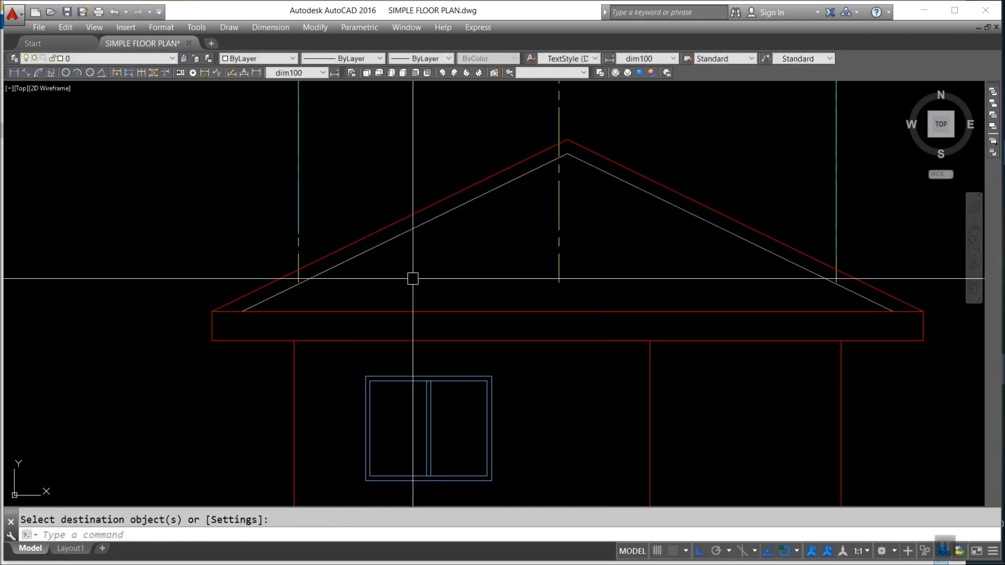
Step: Hatch the gable area between the inner roof slopes and the fascia with ANSI32 at angle 45 and scale 600
scroll(413, 281, down, 2)
key(Escape)
text(h)
key(Return)
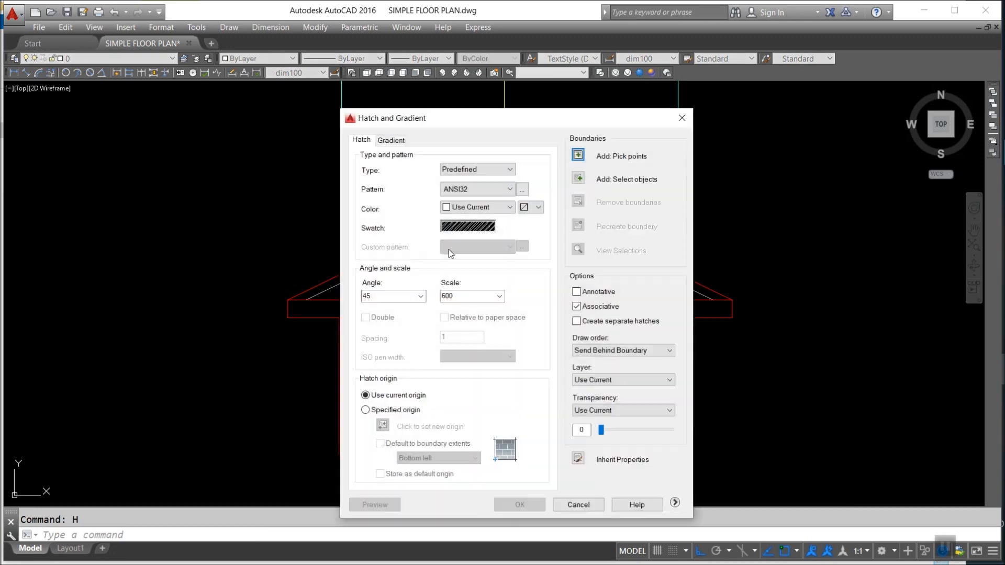
click(579, 155)
click(478, 264)
scroll(446, 315, down, 6)
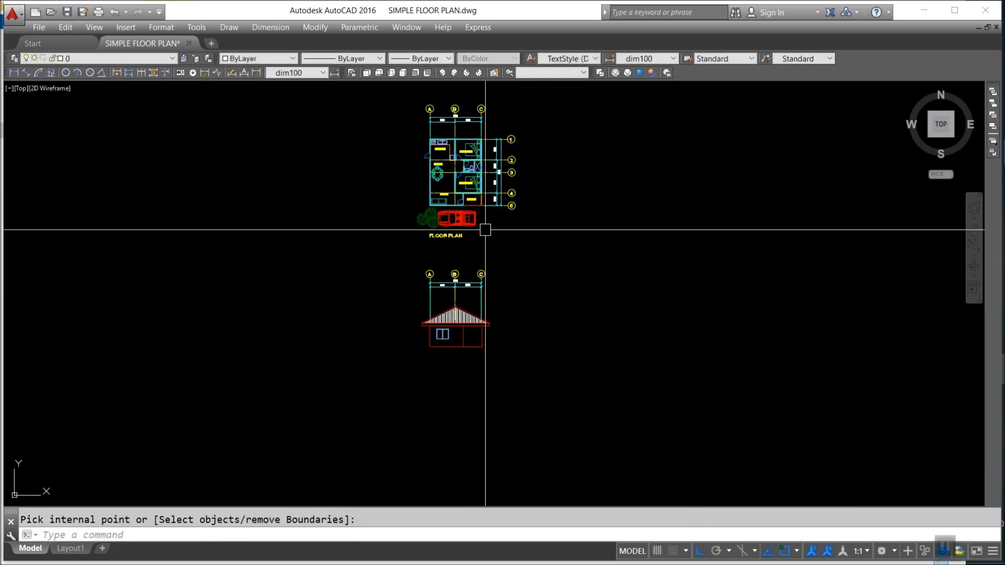
key(Escape)
Step: Turn on the dq-roof layer and move the gable hatch onto it
scroll(450, 321, up, 6)
click(439, 297)
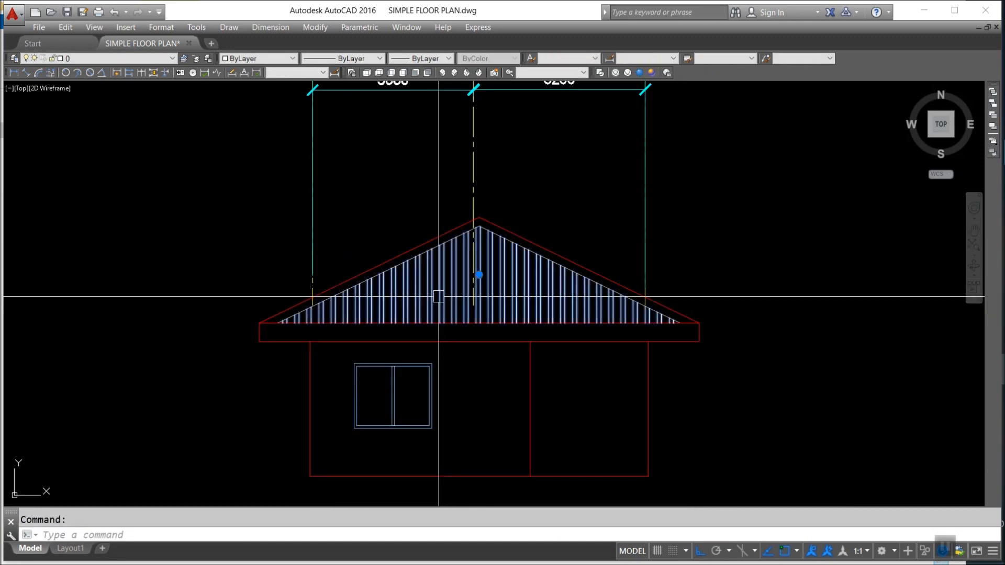
click(146, 58)
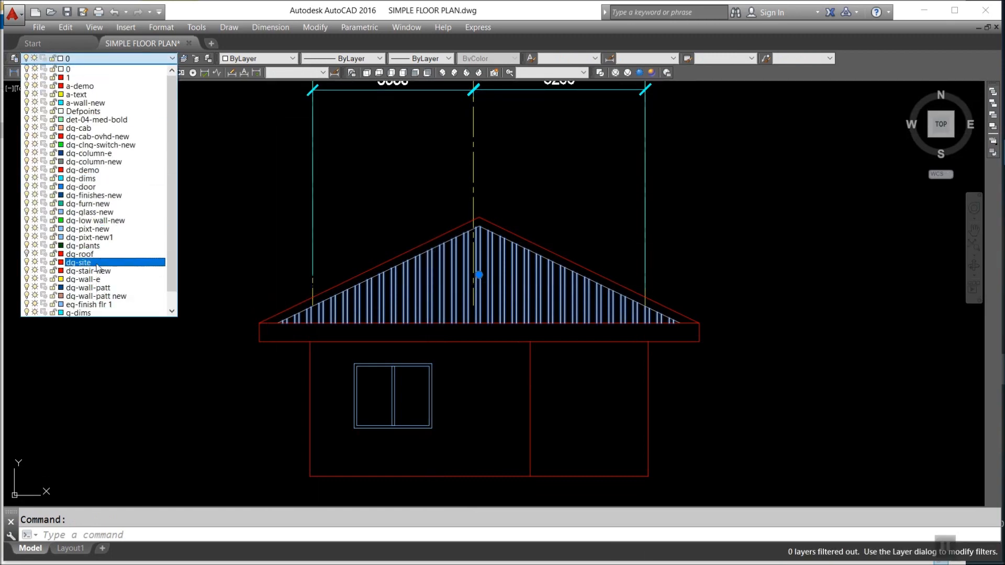
click(27, 255)
scroll(79, 256, down, 1)
click(79, 255)
key(Escape)
Step: Set the gable hatch's color to Color 253
click(540, 303)
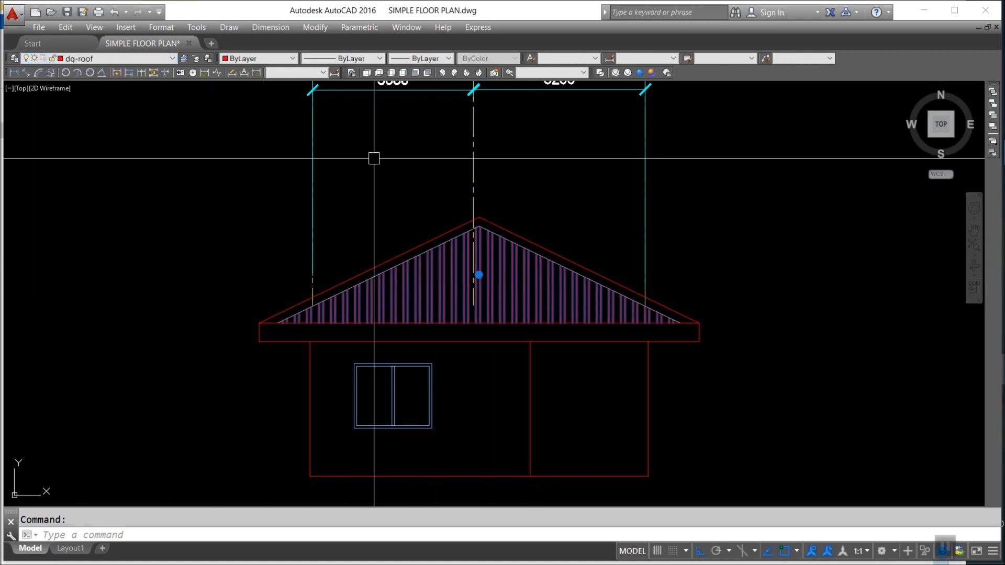
click(260, 59)
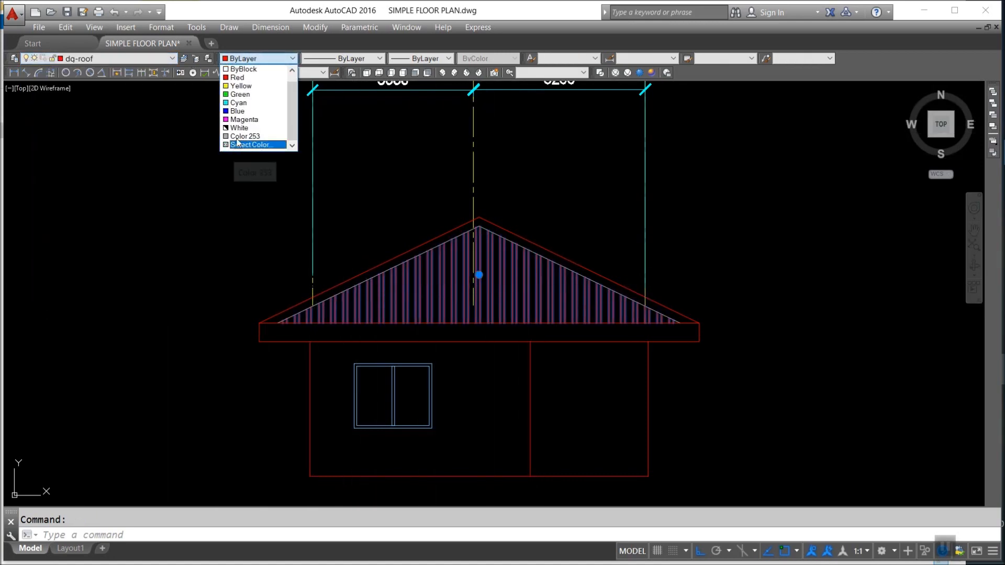
click(244, 136)
key(Escape)
Step: Stretch grid bubbles A, B and C with their dimensions straight down, closer to the elevation's roof
scroll(491, 328, down, 4)
scroll(490, 351, down, 4)
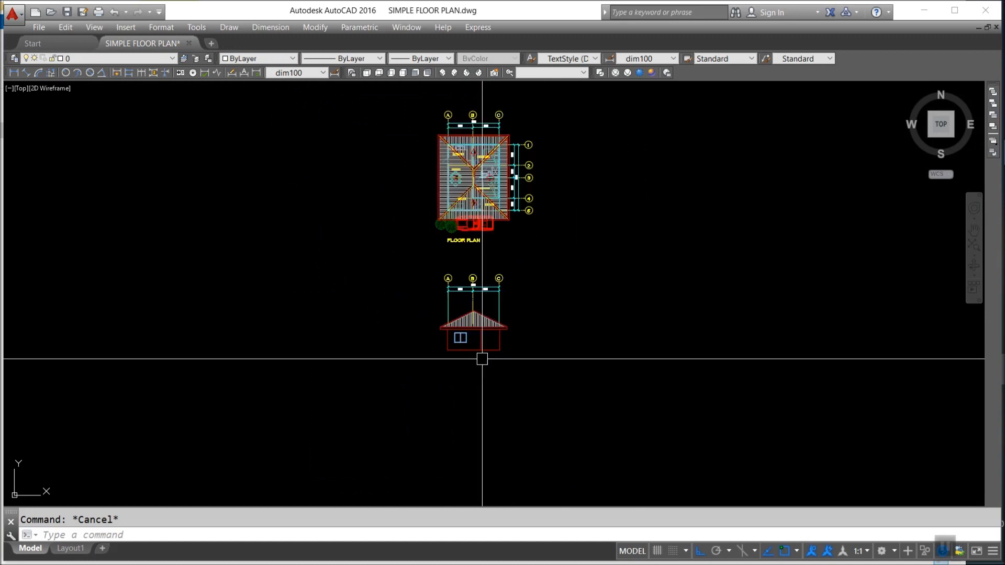
scroll(490, 350, up, 3)
scroll(449, 213, up, 3)
text(s)
key(Return)
click(545, 210)
click(314, 123)
key(Return)
click(583, 173)
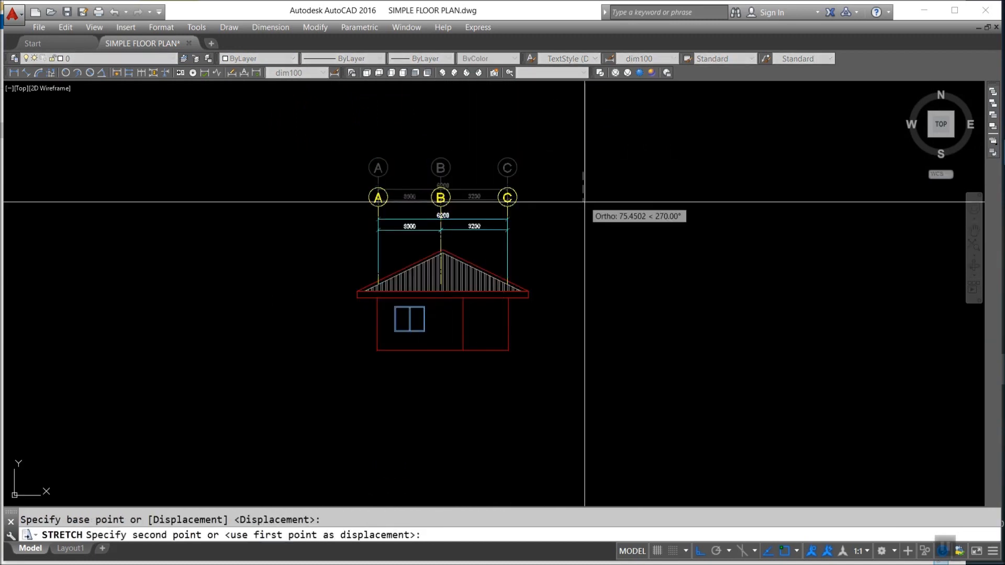
click(591, 211)
key(Return)
scroll(456, 332, up, 4)
key(Escape)
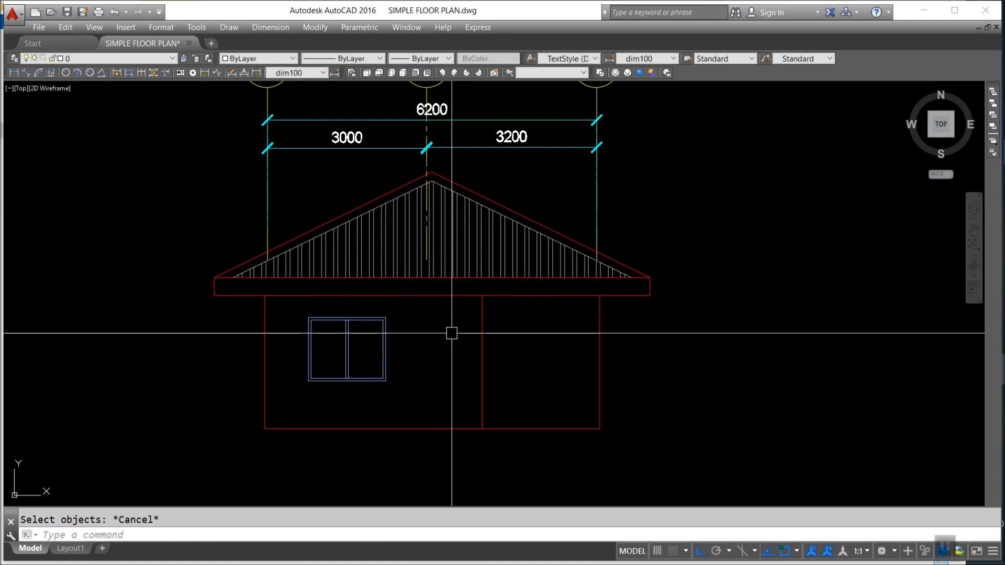
scroll(452, 329, down, 2)
scroll(488, 347, down, 4)
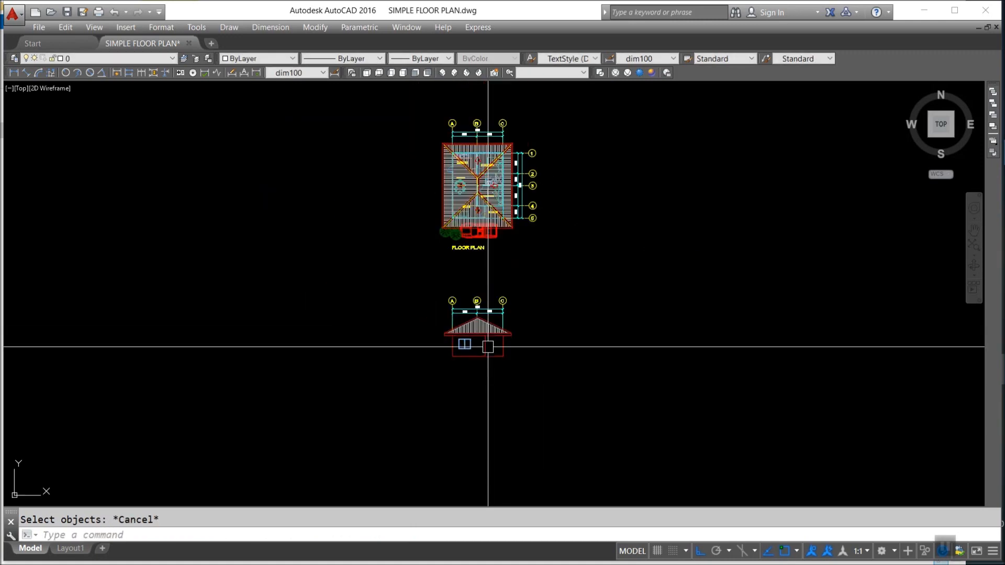
scroll(490, 344, up, 2)
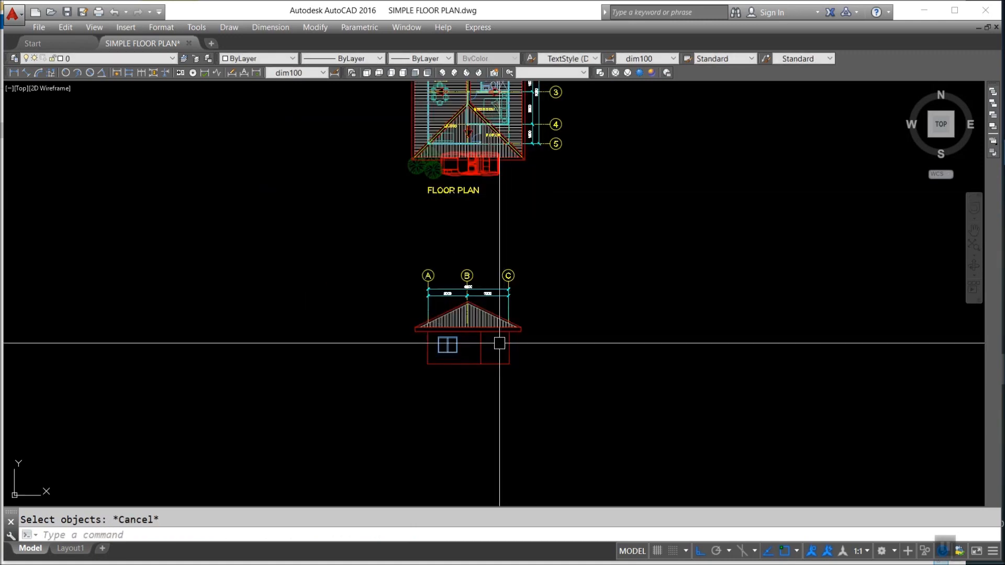
scroll(461, 341, up, 4)
middle_drag(484, 324, 467, 339)
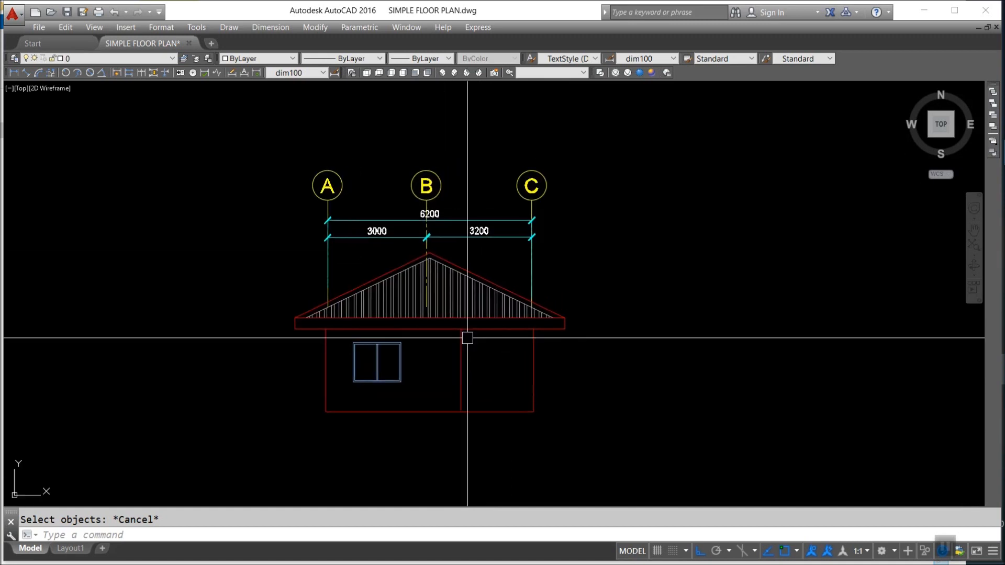